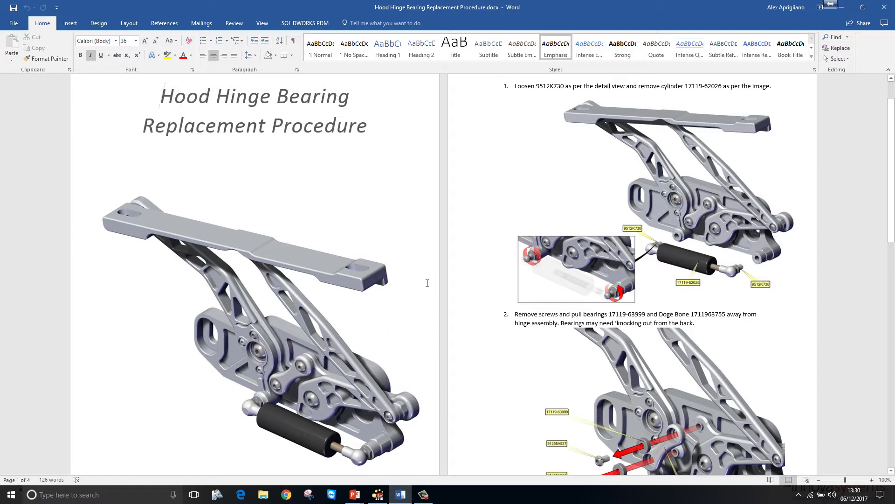
Scroll to the end of the procedure and place the cursor on the empty line below step 6.
scroll(425, 282, "down", 3)
scroll(426, 282, "up", 2)
scroll(600, 295, "down", 6)
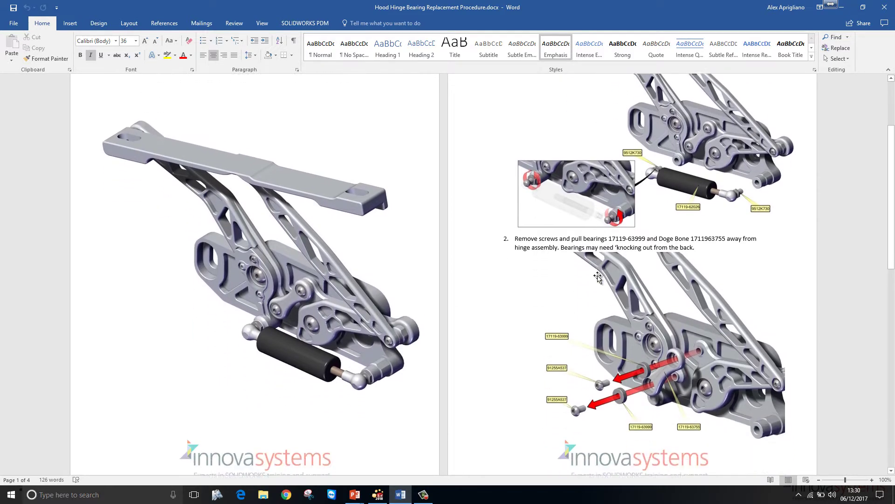
scroll(597, 278, "down", 4)
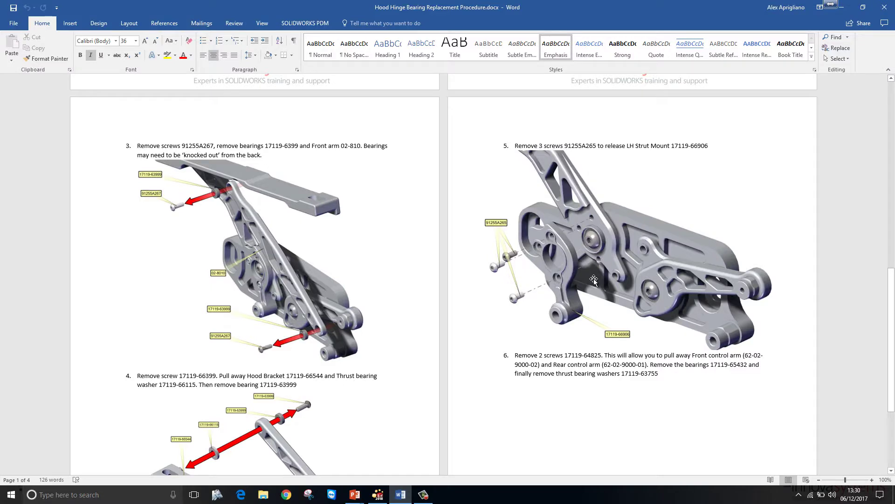
scroll(592, 279, "down", 3)
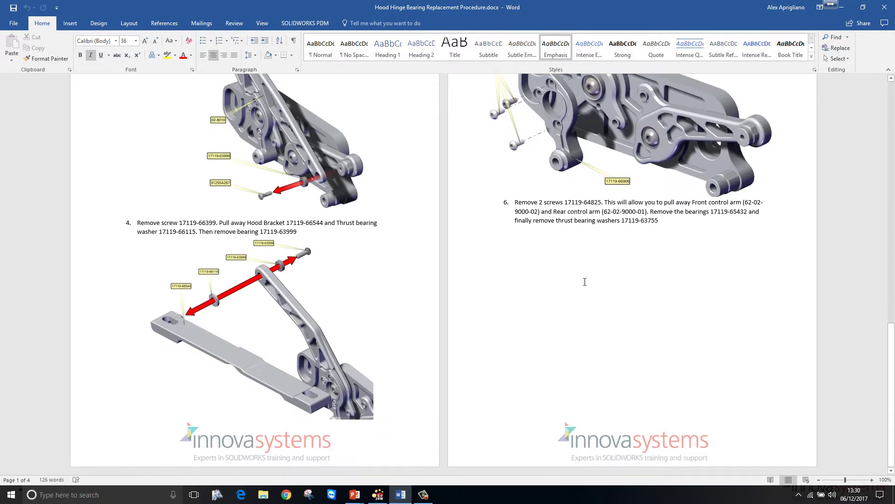
left_click(535, 254)
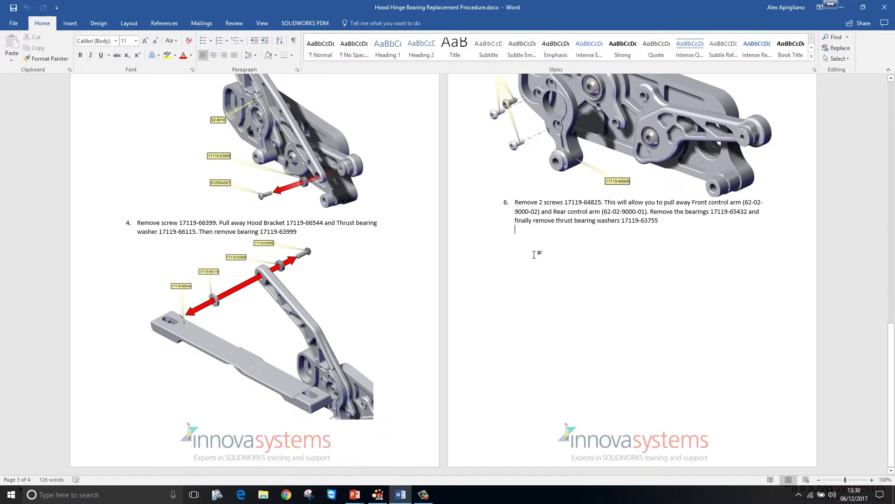
key("alt")
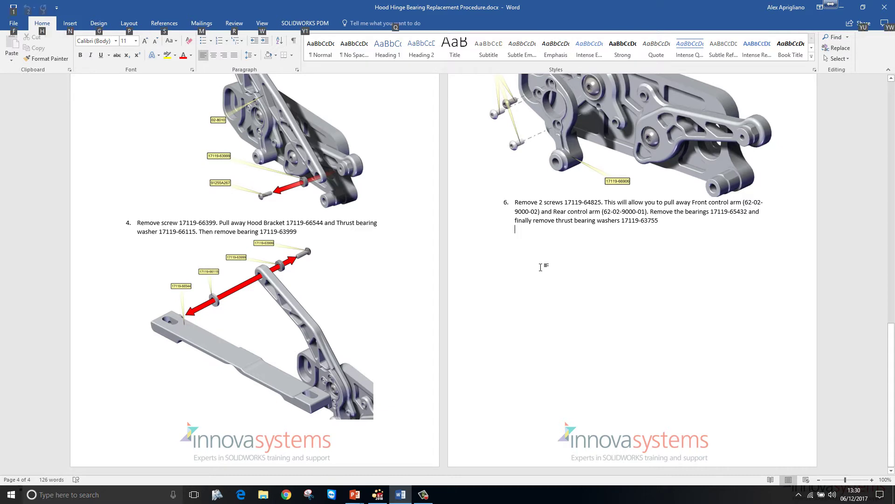
In Composer, display the saved Step 7 A close-up of the hinge base plate and linkage arms.
key("alt+Tab")
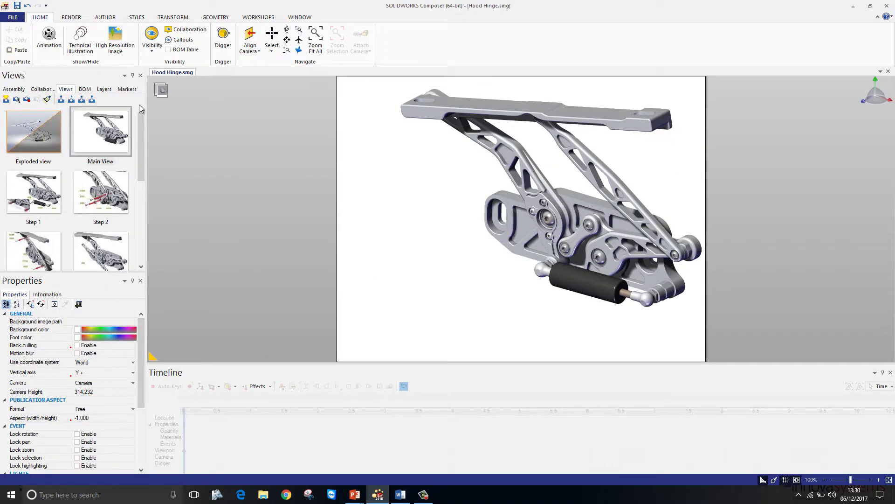
left_click_drag(141, 142, 141, 166)
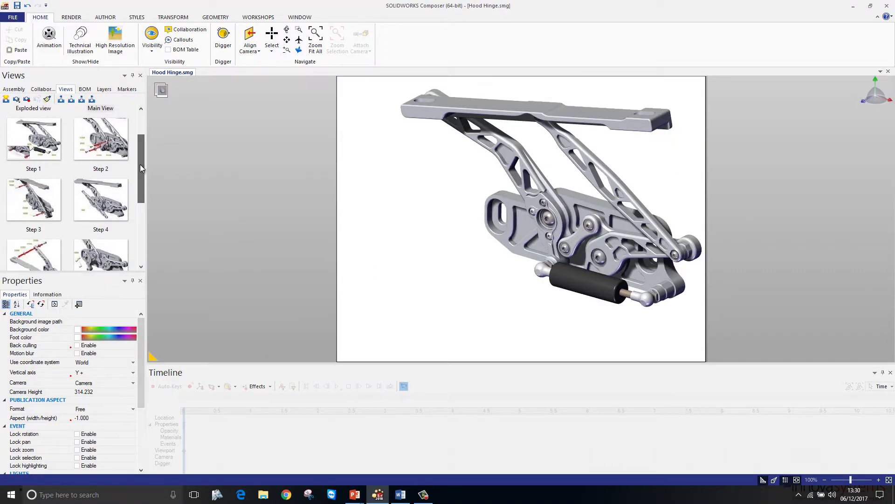
left_click(58, 145)
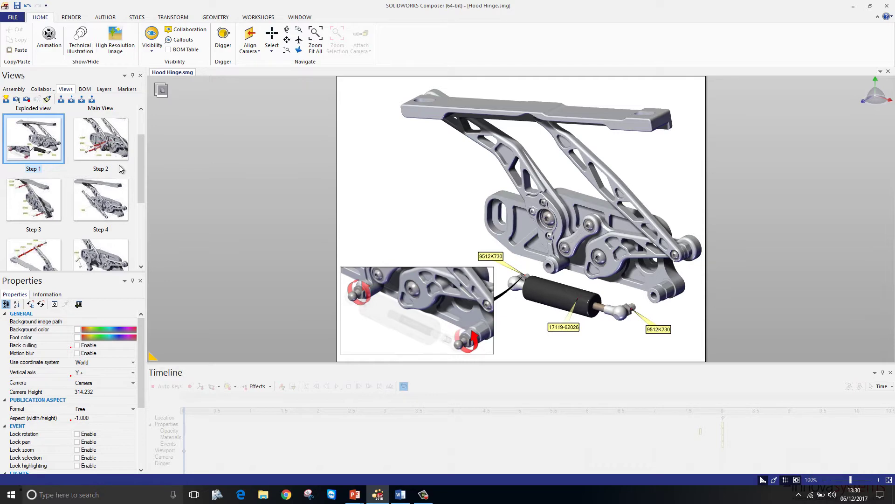
left_click_drag(144, 169, 137, 234)
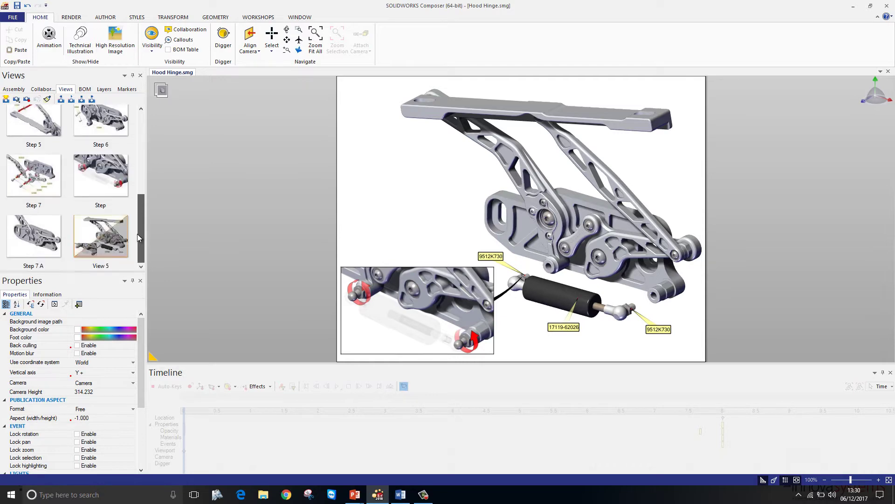
left_click(47, 233)
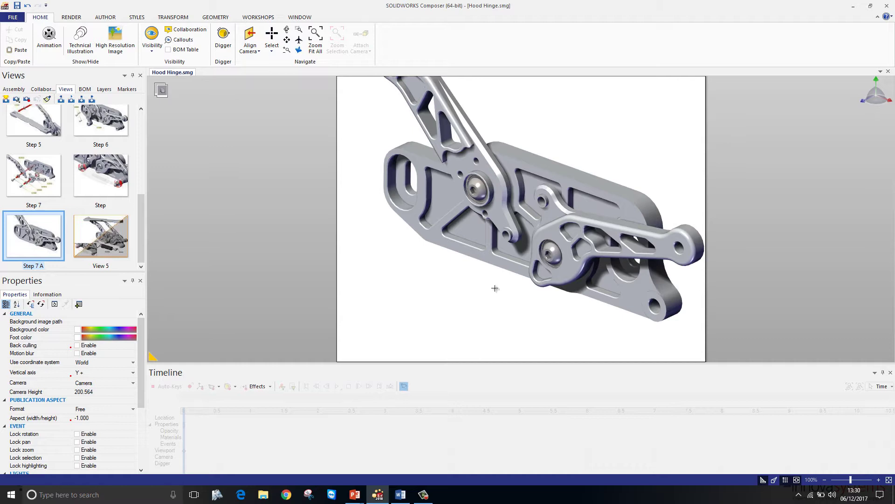
Pan the view, then select both hinge pins and drag them out to the lower left.
mouse_move(440, 260)
right_mouse_down()
mouse_move(448, 274)
mouse_move(514, 226)
right_mouse_up()
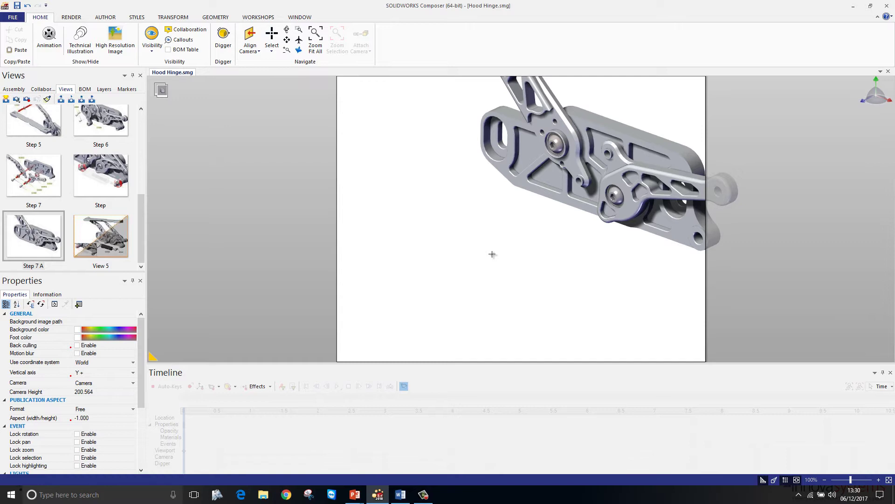
right_click(487, 246)
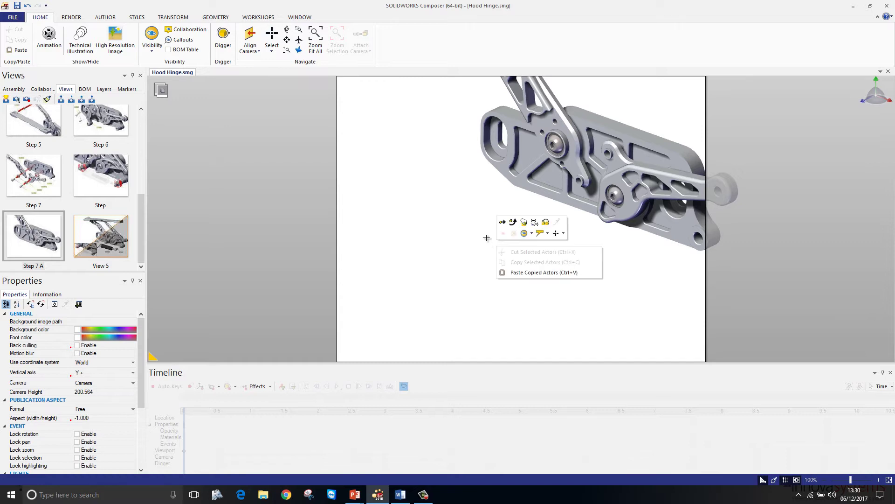
left_click(502, 223)
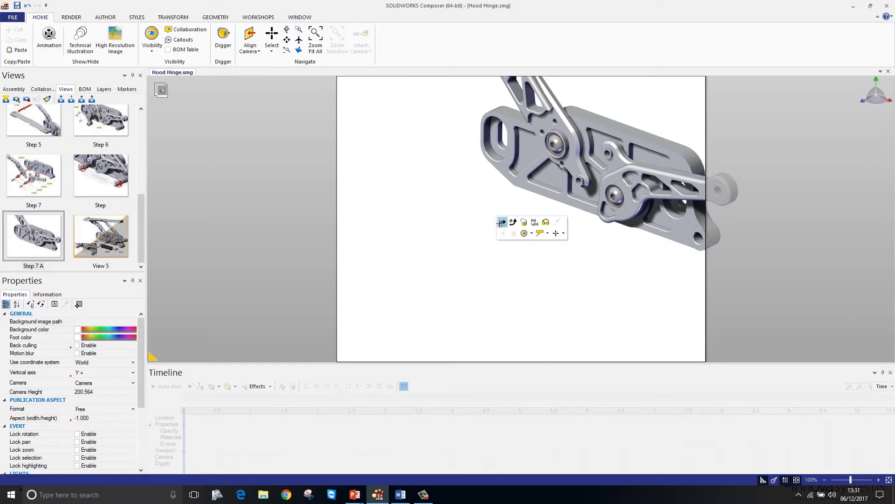
left_click(558, 145)
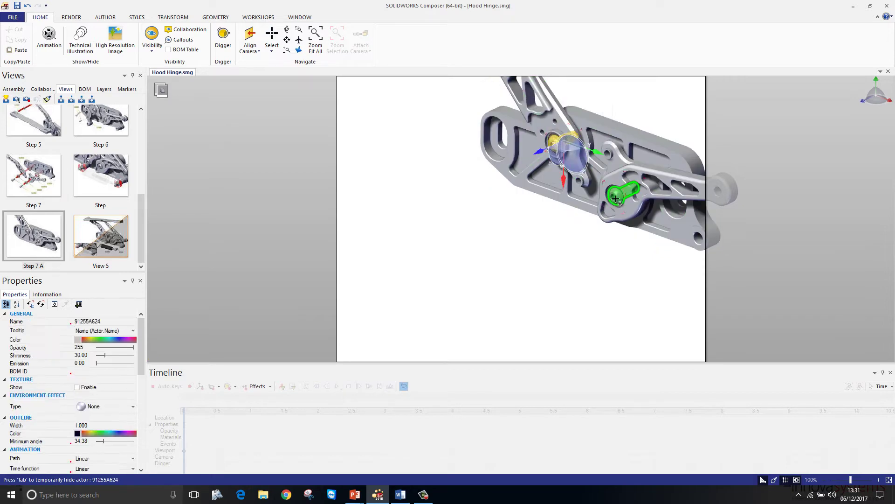
left_click(617, 196, "ctrl")
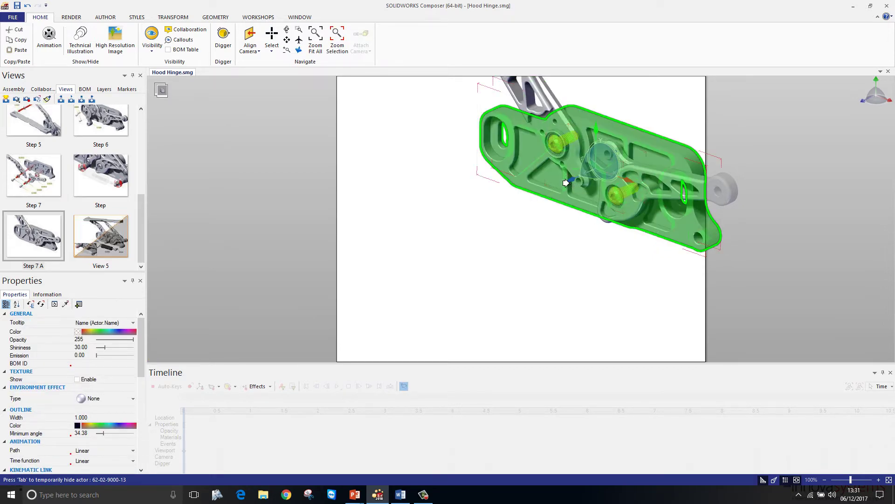
left_click_drag(567, 182, 398, 265)
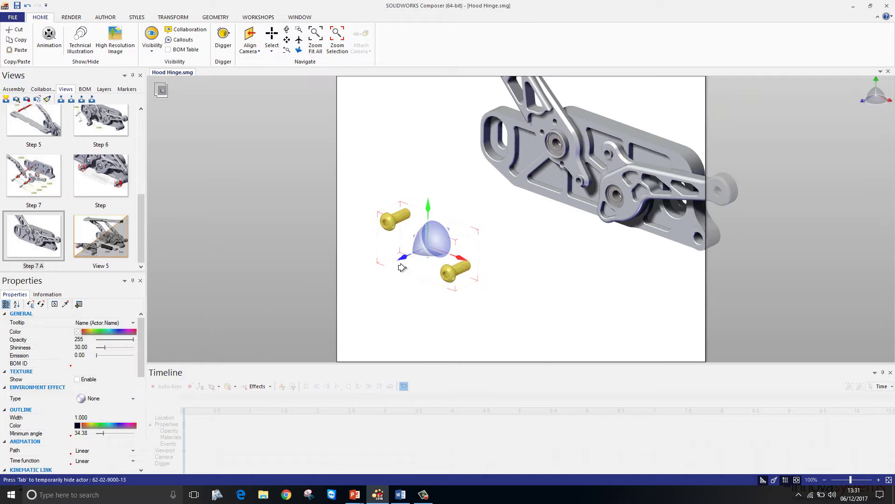
left_click(399, 139)
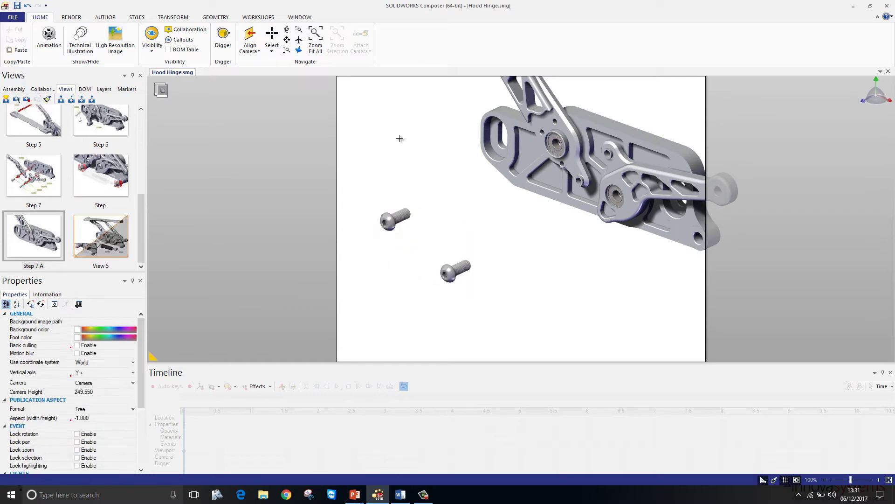
Use Linear explode to spread the hinge plate, arms and washers apart.
left_click(183, 18)
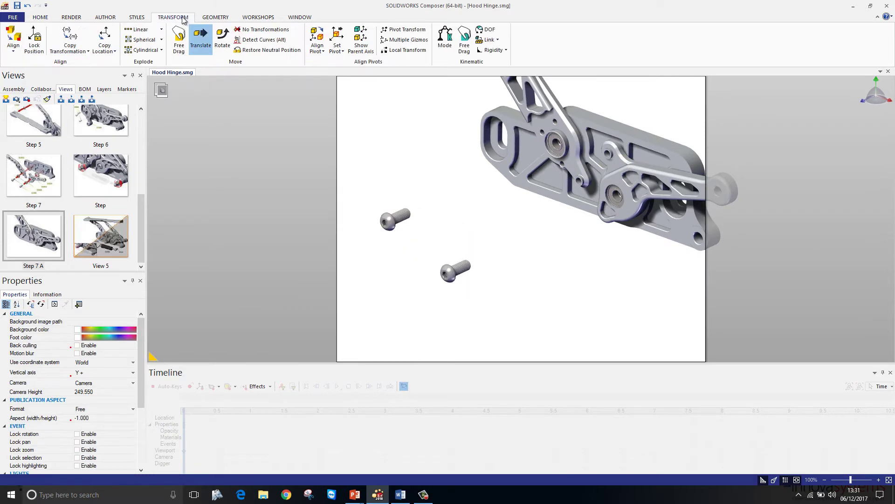
left_click(136, 30)
left_click_drag(443, 88, 755, 260)
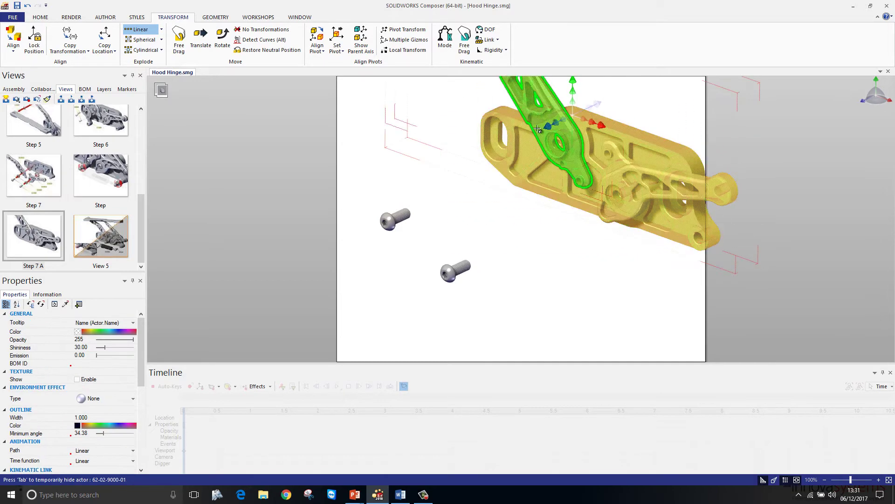
left_click_drag(544, 126, 430, 175)
left_click(399, 167)
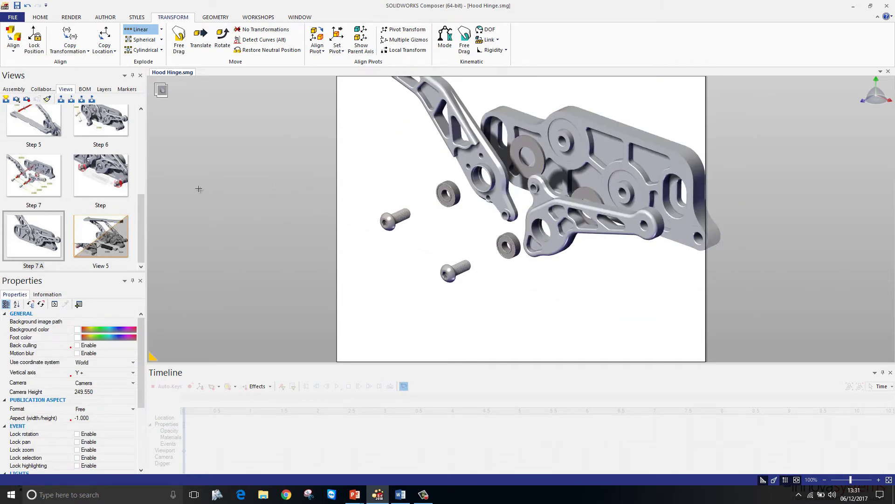
Draw two arrows, each running from a screw to its hinge hole.
left_click(102, 18)
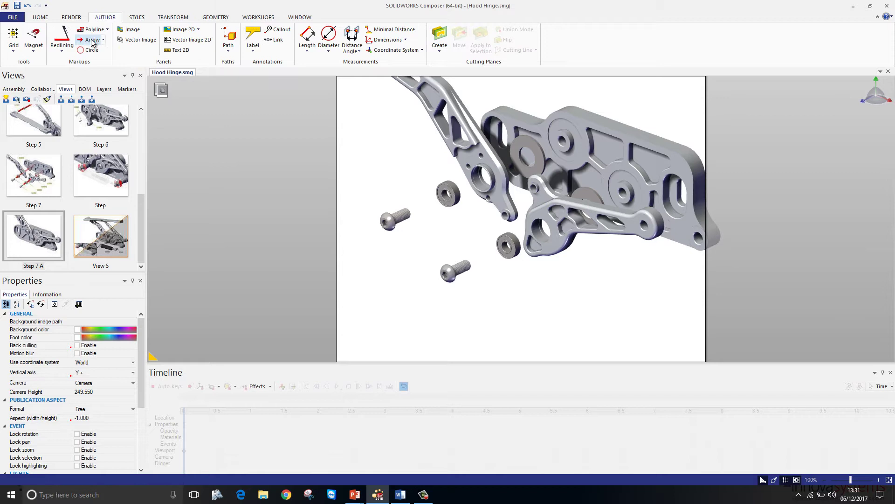
left_click(91, 40)
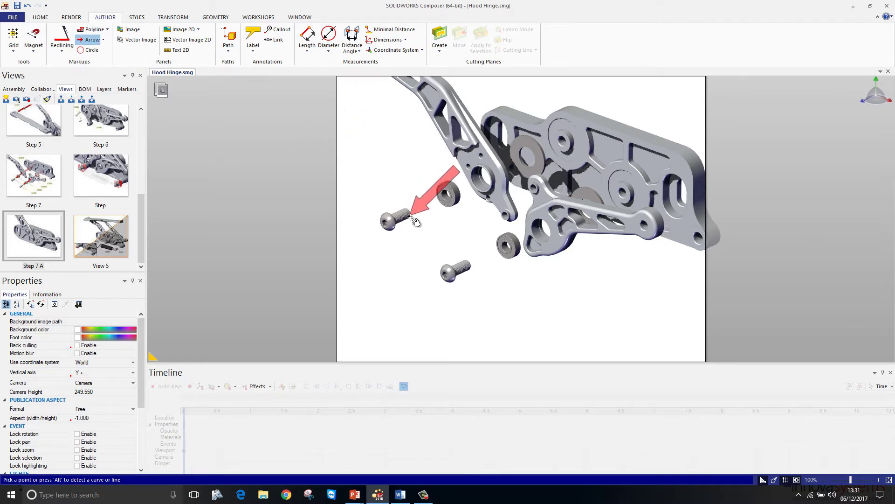
left_click(388, 225, "alt")
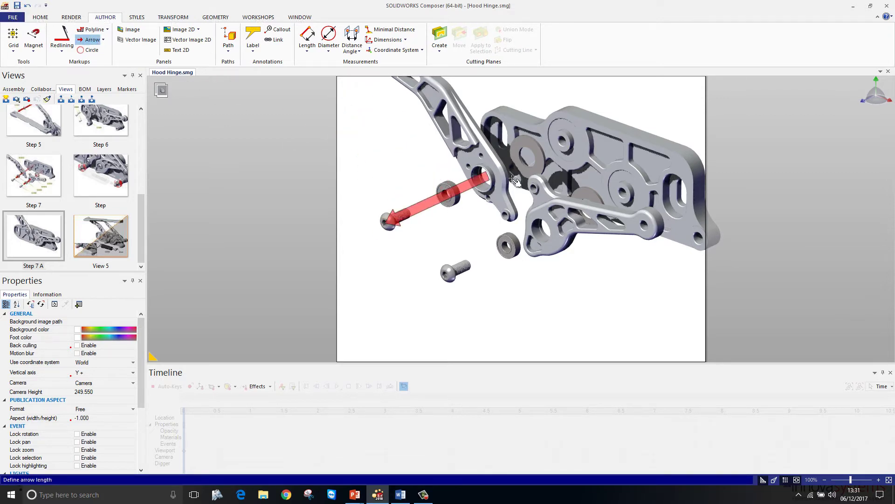
left_click(533, 158, "alt")
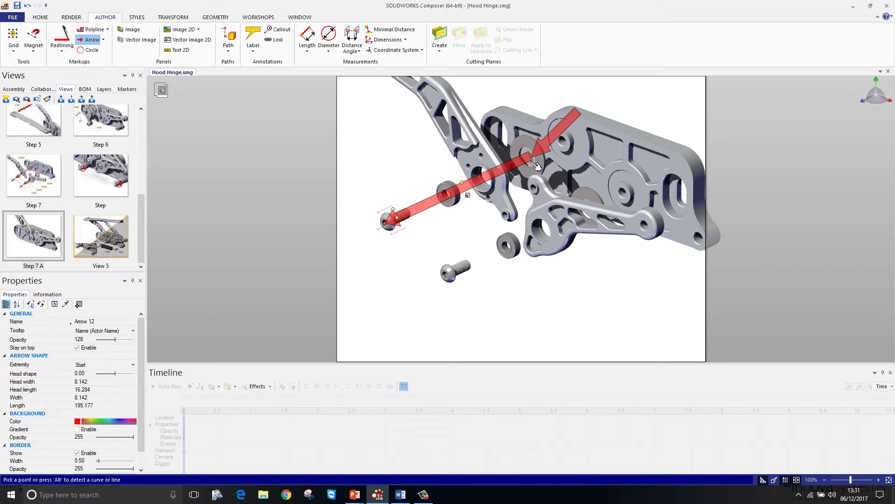
left_click(449, 277, "alt")
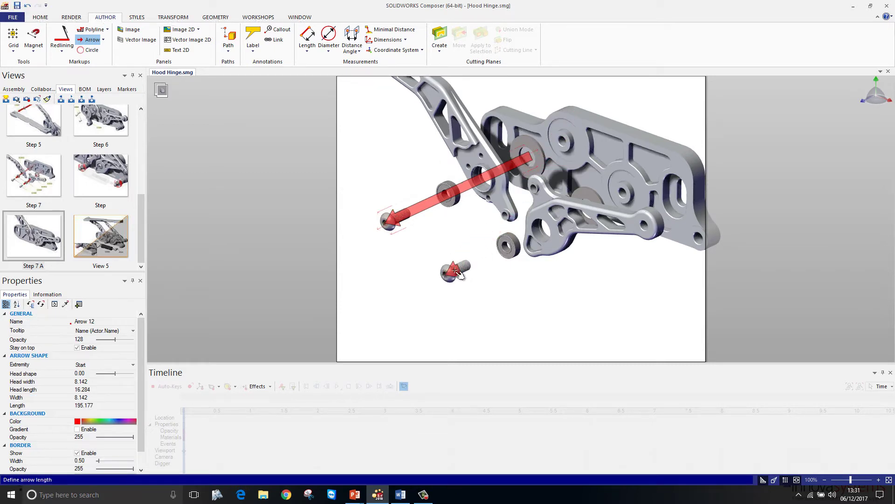
left_click(609, 238)
Move both arrows deeper into the hinge along Z with the triad.
left_click(428, 210, "ctrl")
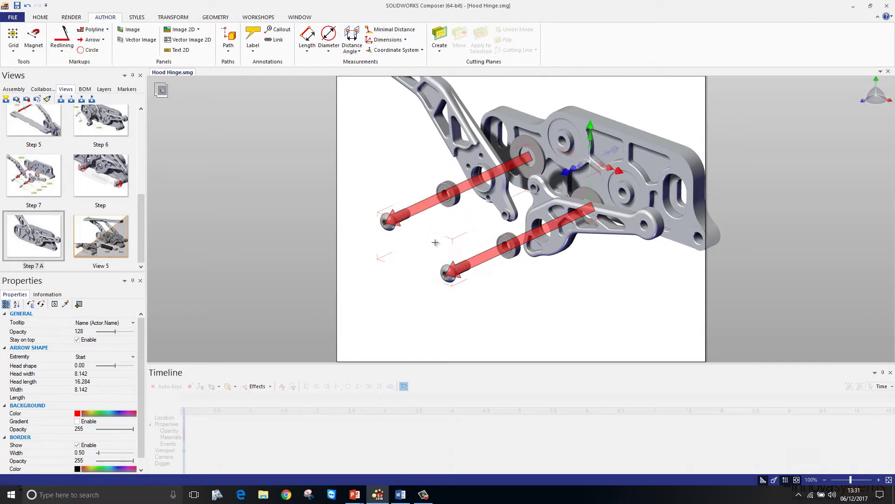
right_click(444, 238)
left_click(449, 233)
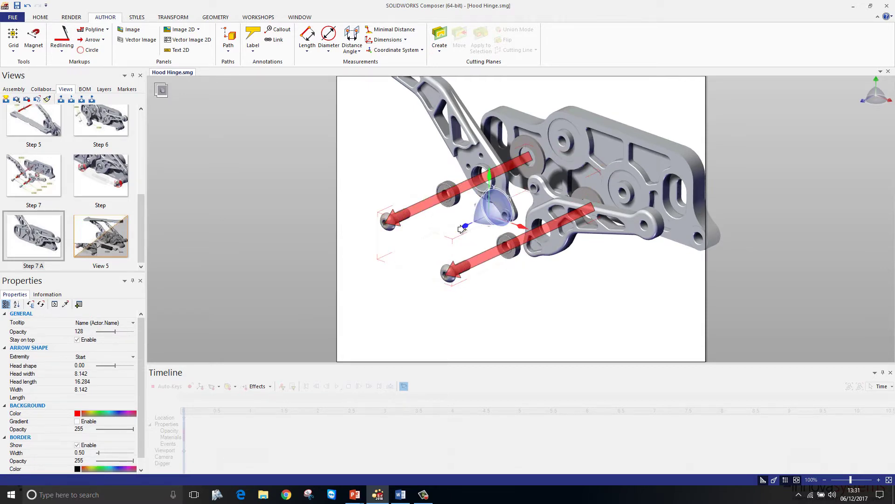
left_click_drag(462, 229, 491, 220)
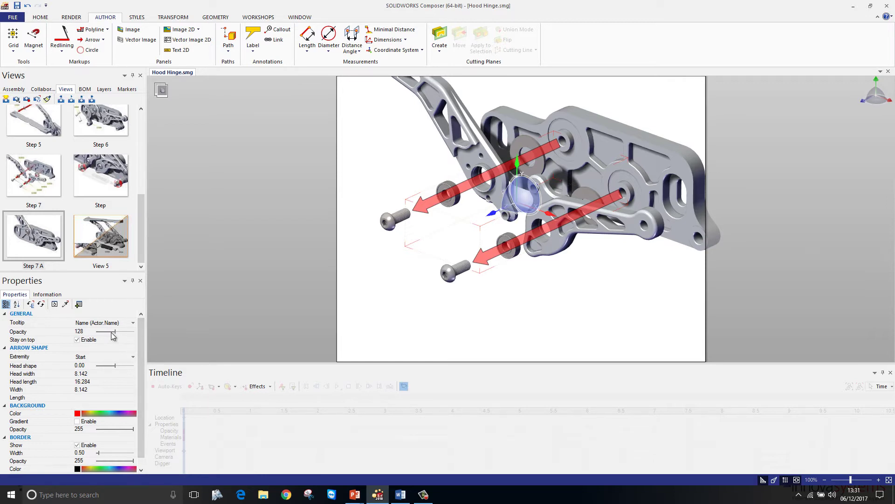
Make the red arrows fully opaque and turn off Stay on top.
left_click_drag(115, 332, 135, 332)
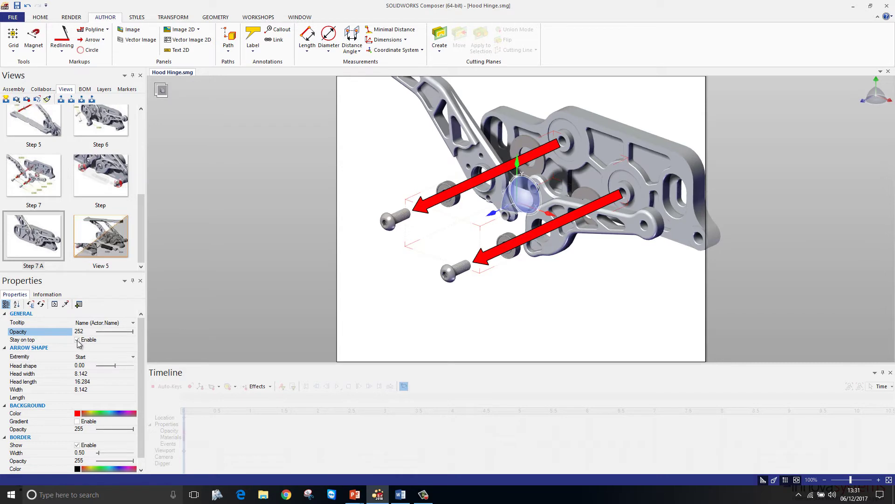
left_click(77, 340)
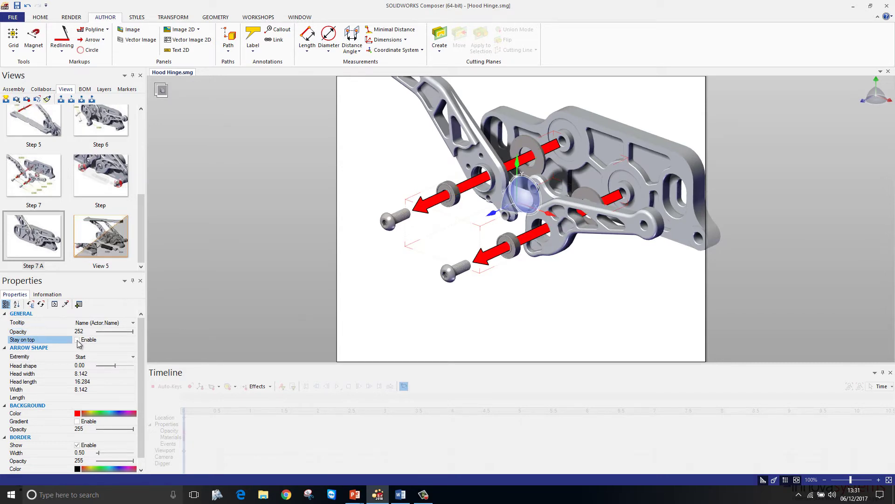
left_click(79, 424)
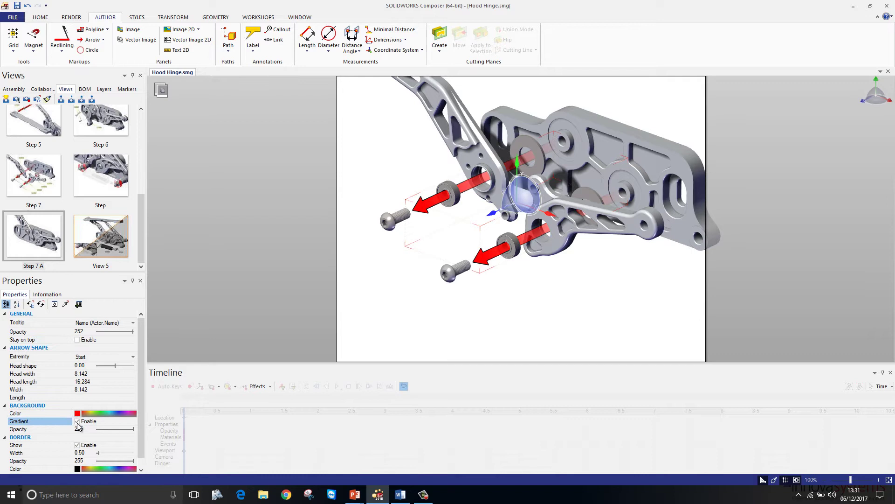
left_click(501, 326)
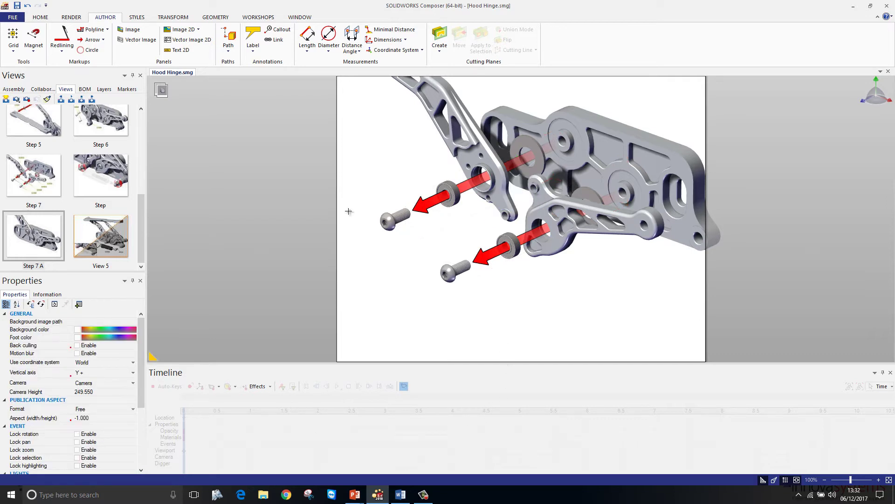
Attach part-number labels to the lower screw, control arm, plate, washer and link arm.
left_click(253, 37)
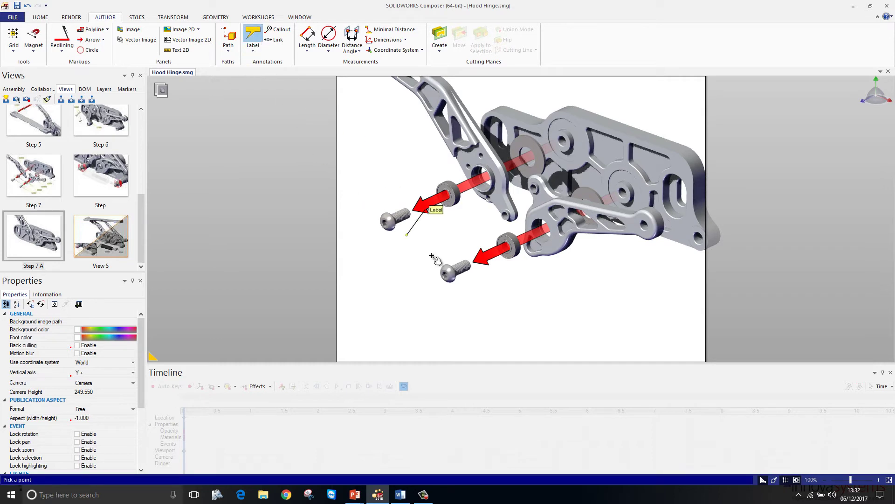
left_click(453, 273)
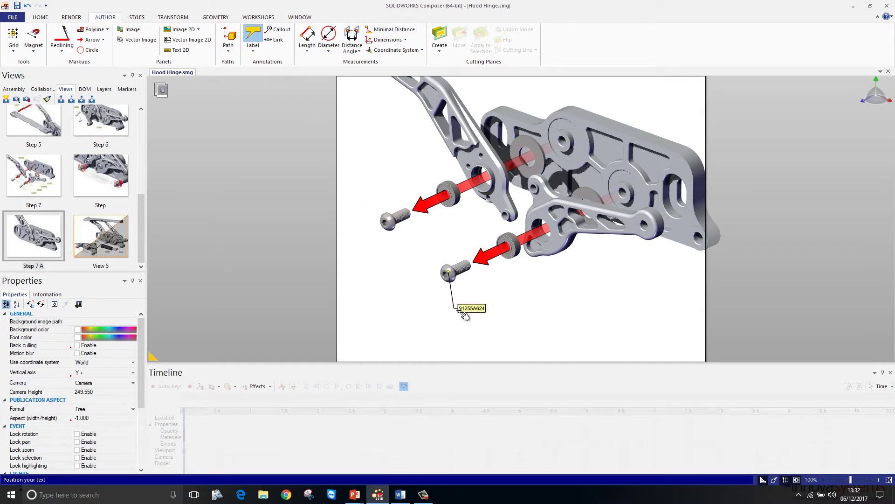
left_click(569, 260)
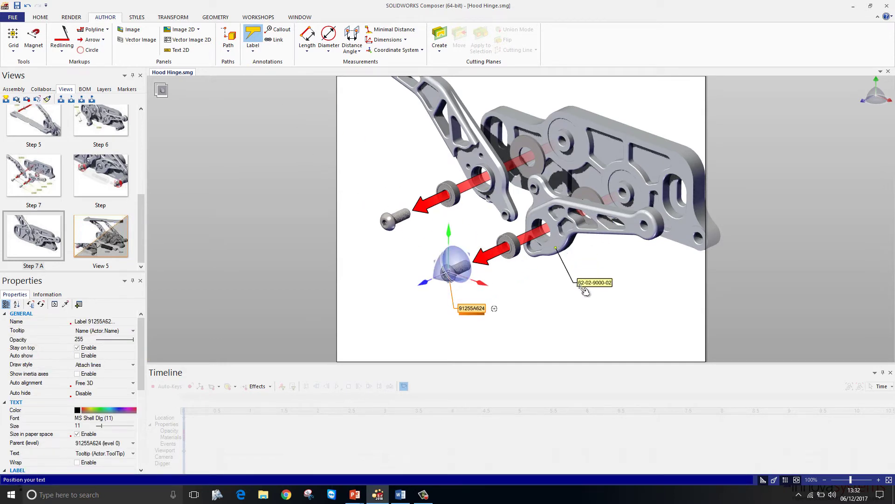
left_click(625, 135)
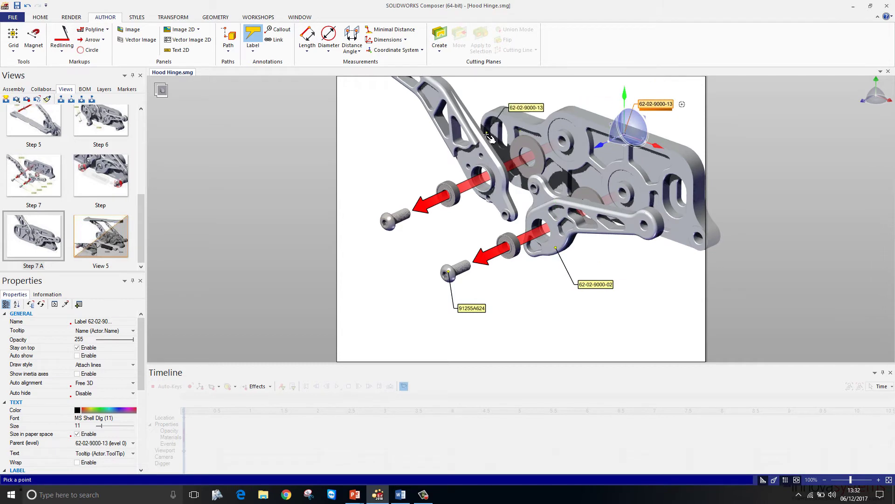
left_click(524, 137)
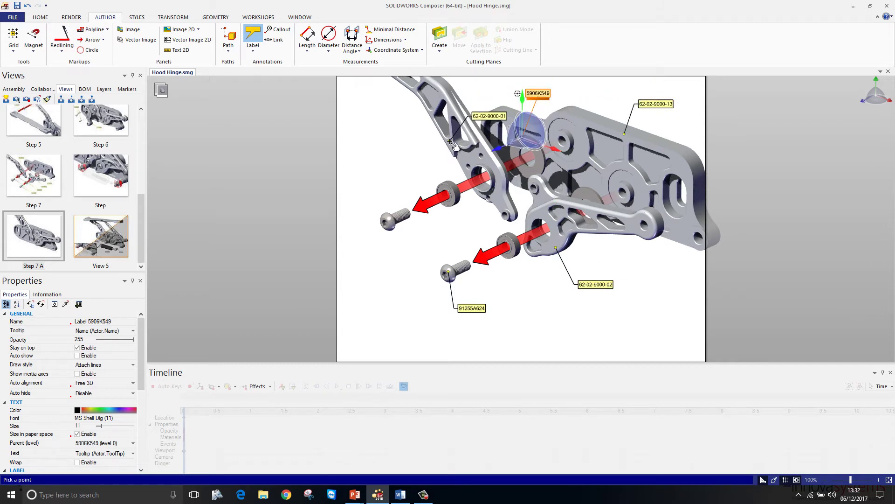
left_click(452, 140)
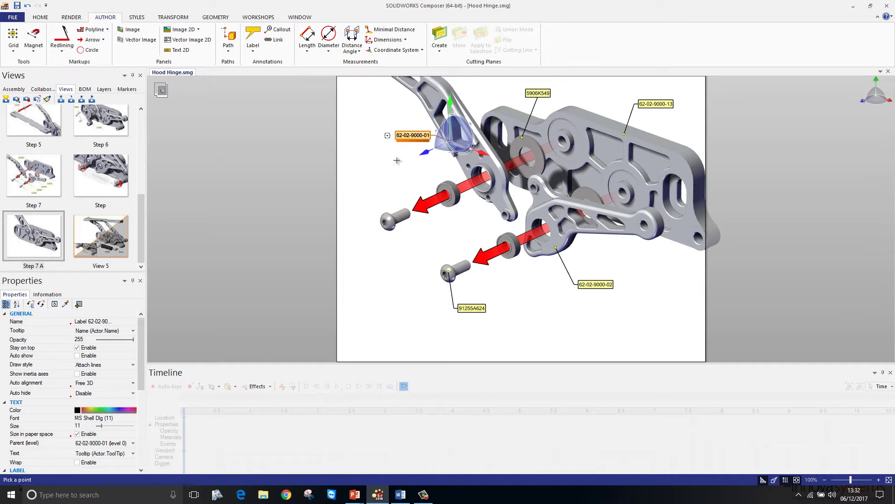
left_click(403, 186)
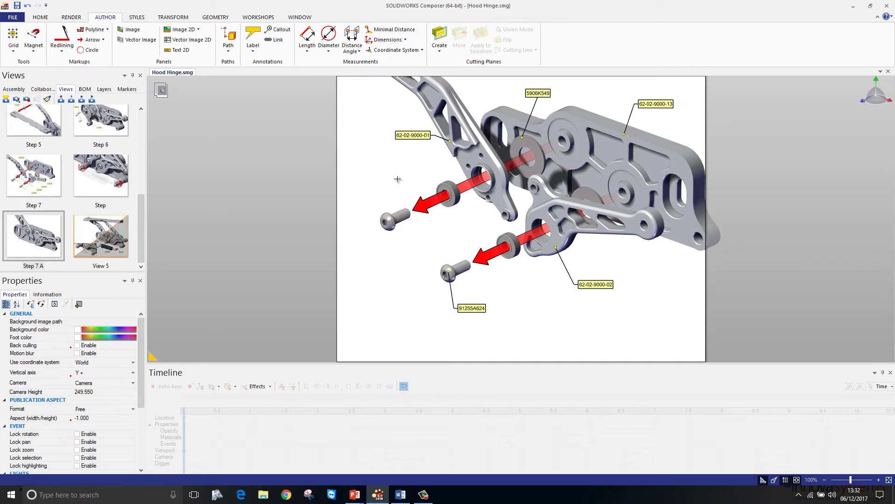
Select all five part-number labels, starting with 91255A624, and apply the 'Whats new' style.
left_click(472, 306)
left_click(595, 284, "ctrl")
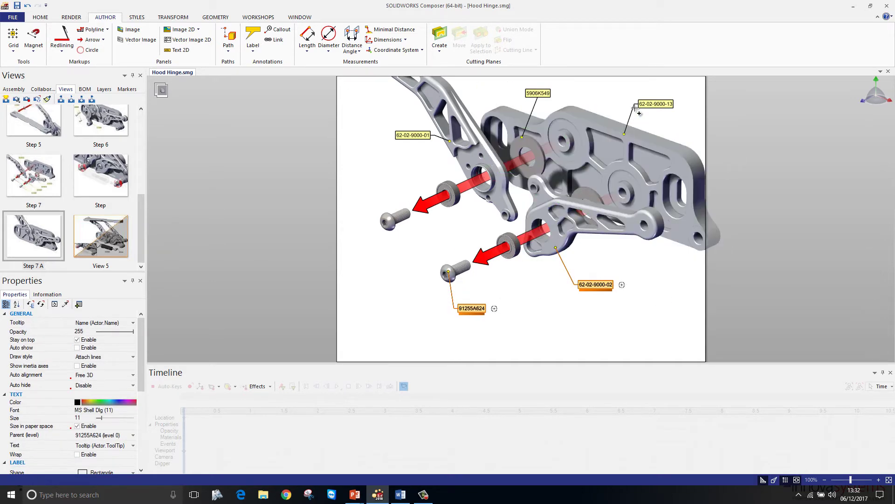
left_click(640, 99, "ctrl")
left_click(537, 93, "ctrl")
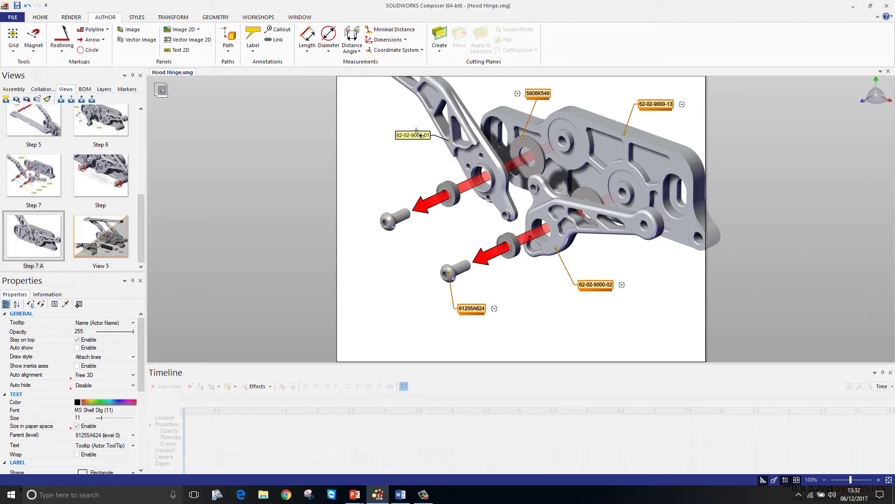
left_click(413, 133, "ctrl")
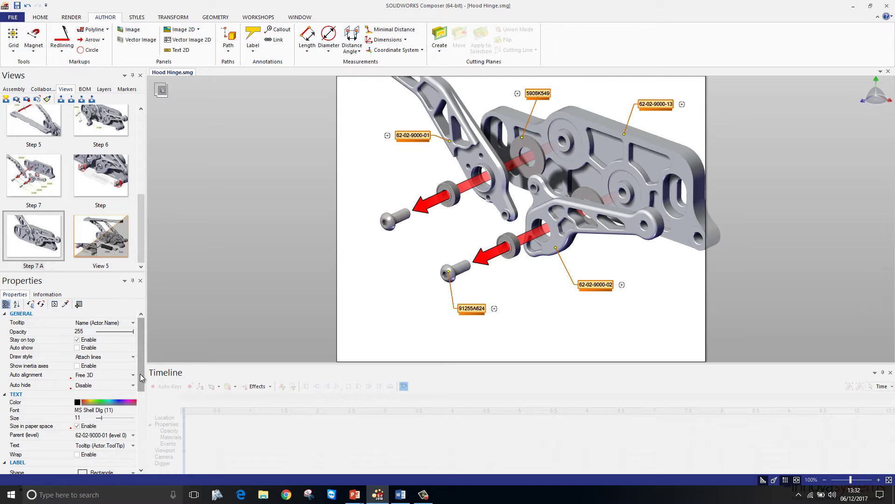
left_click_drag(140, 373, 138, 354)
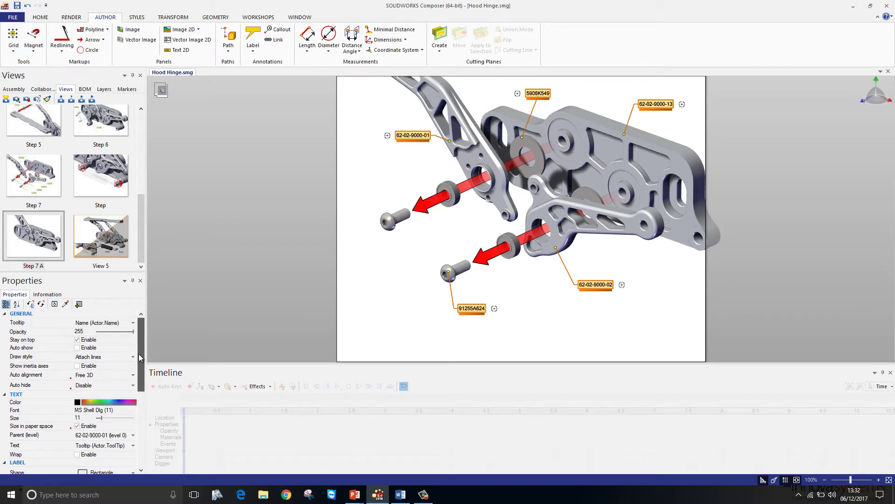
left_click(138, 18)
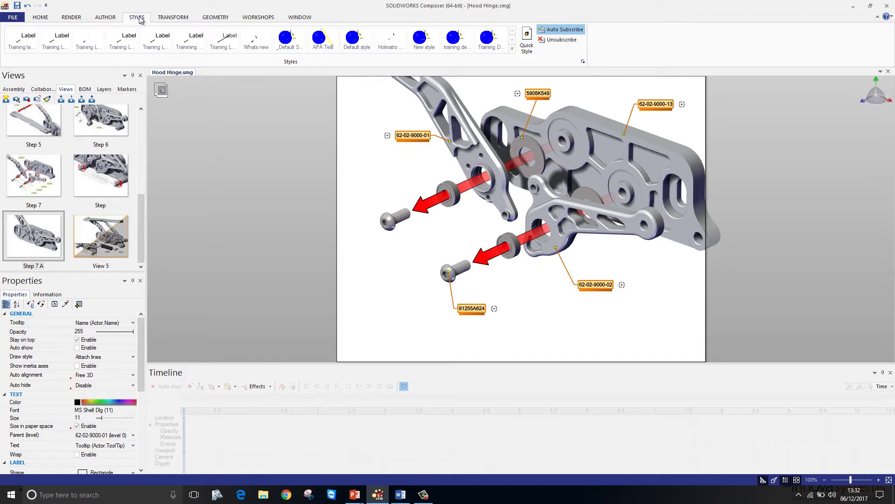
left_click(255, 48)
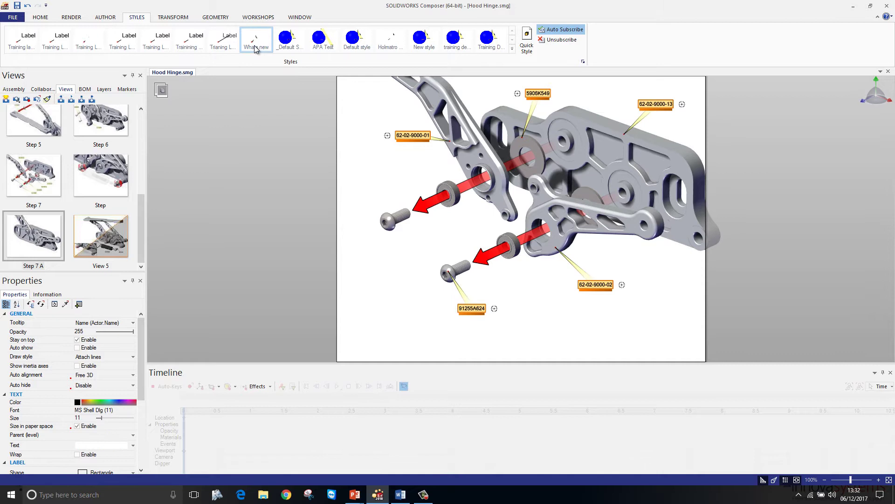
left_click(430, 241)
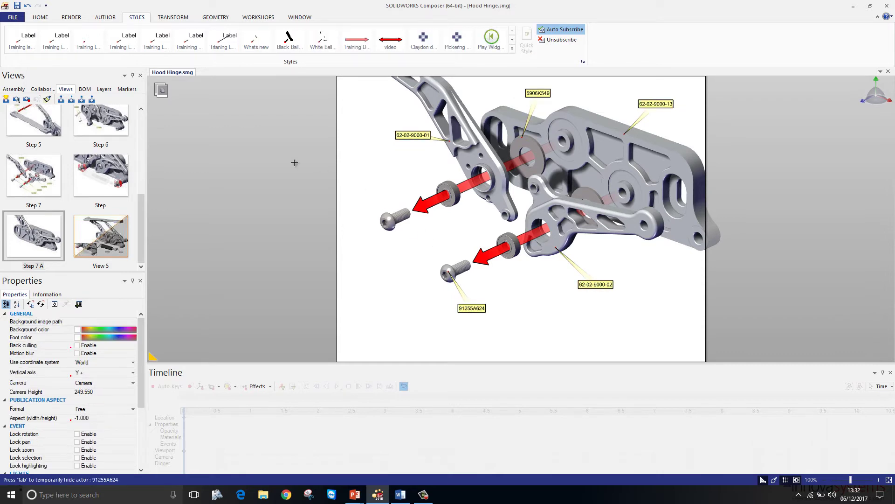
Update the Step 7 A view and save it as high-resolution image Hood Hinge 7A.jpg, replacing the old file.
right_click(30, 249)
left_click(50, 254)
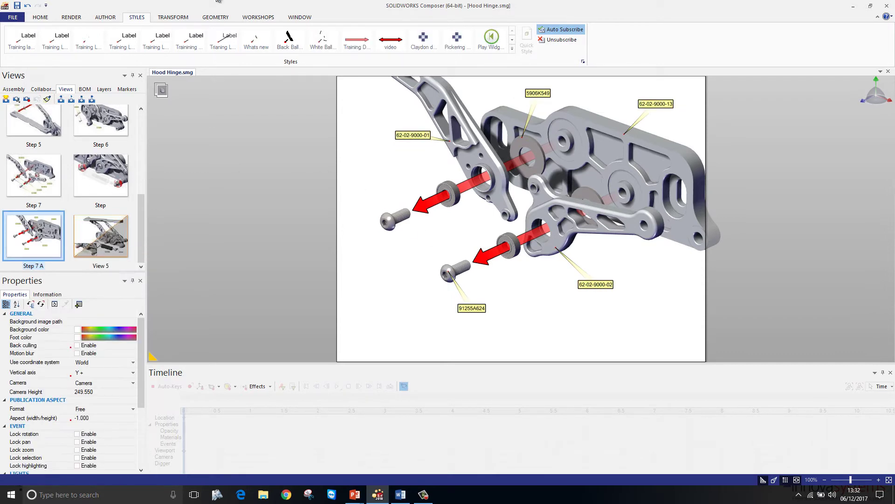
left_click(259, 18)
left_click(214, 52)
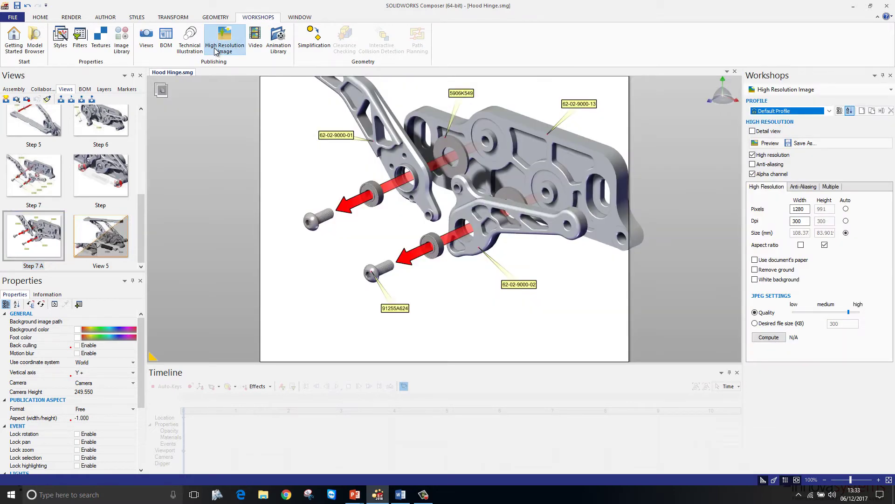
left_click(794, 143)
left_click(401, 163)
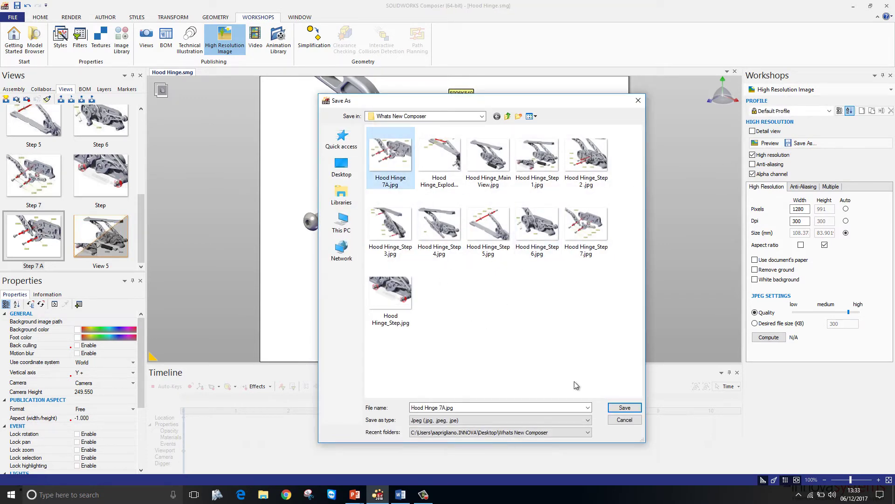
left_click(621, 407)
left_click(474, 249)
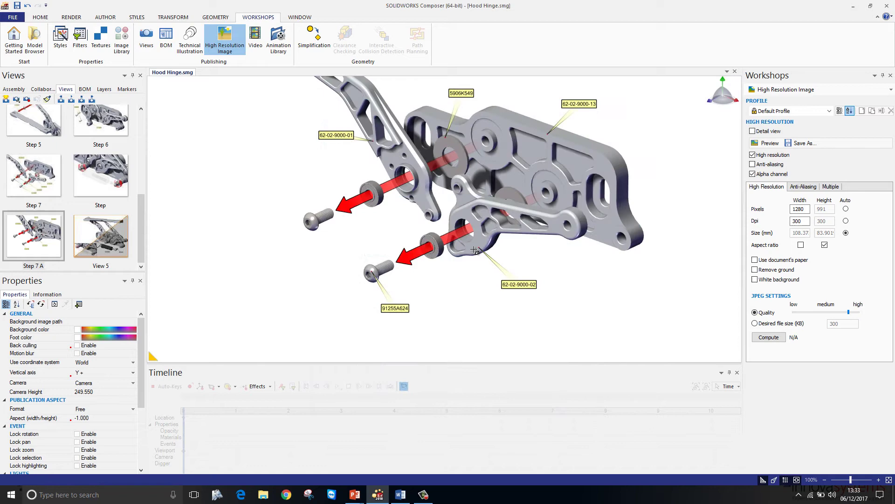
Insert the Hood Hinge 7A picture from Desktop > Whats New Composer below step 6 in Word.
left_click(402, 497)
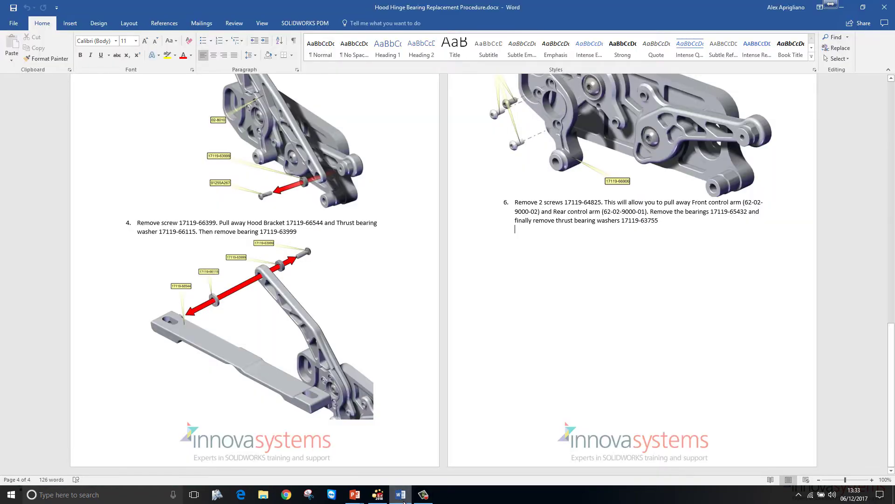
left_click(70, 21)
left_click(102, 47)
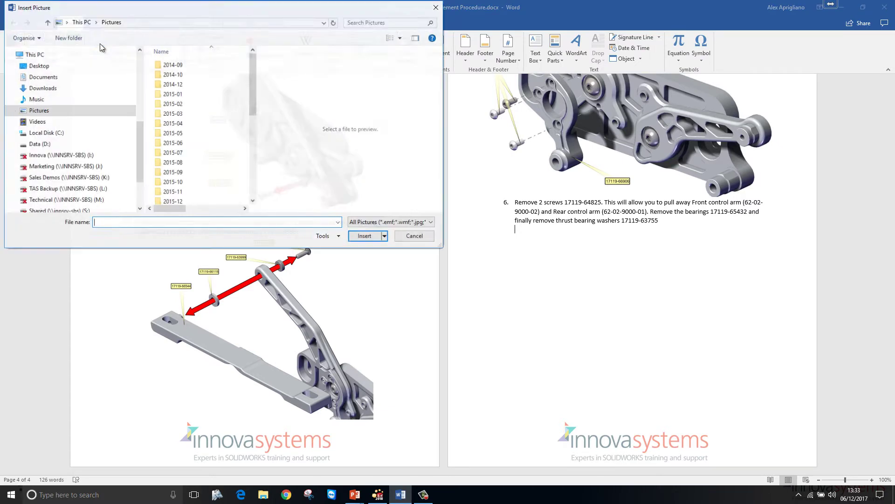
left_click(46, 66)
double_click(175, 74)
double_click(176, 75)
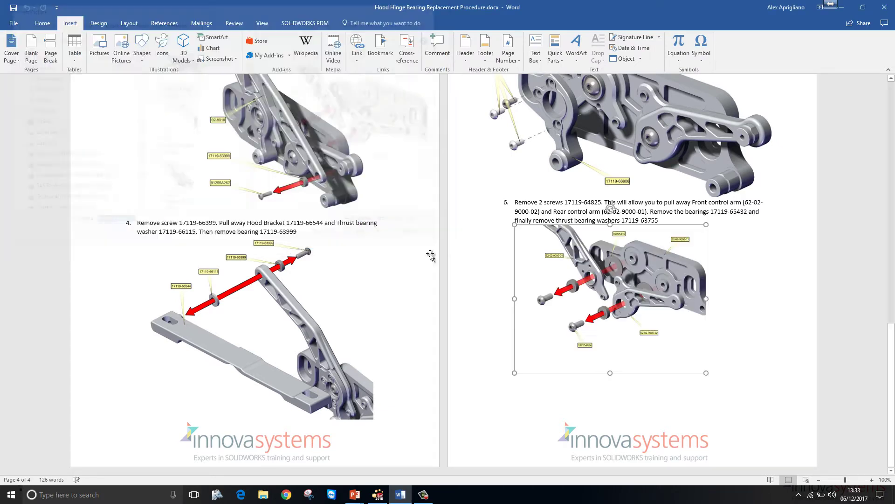
left_click(779, 372)
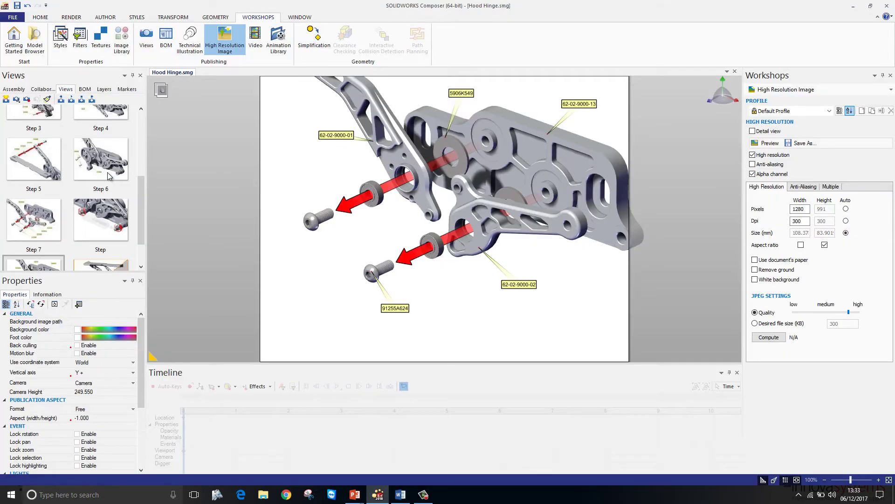
Show the Step 6 view and generate a line-art preview in the Technical Illustration workshop.
left_click(102, 169)
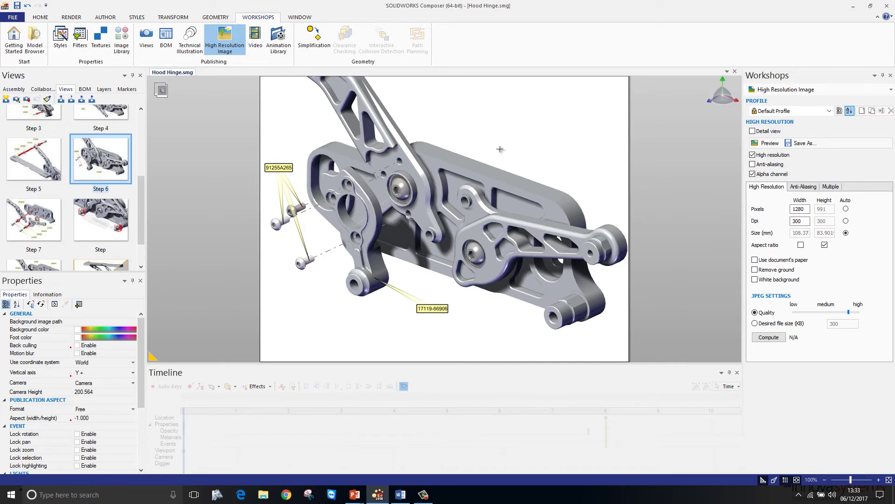
left_click(191, 54)
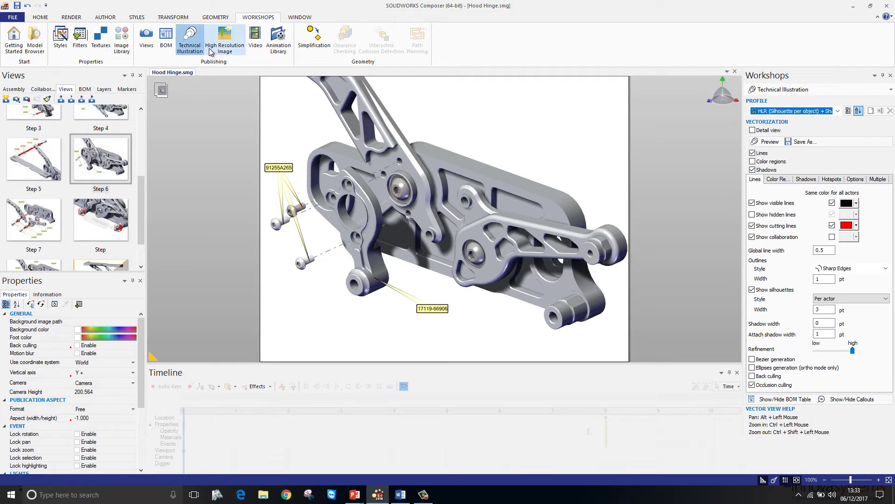
left_click(768, 146)
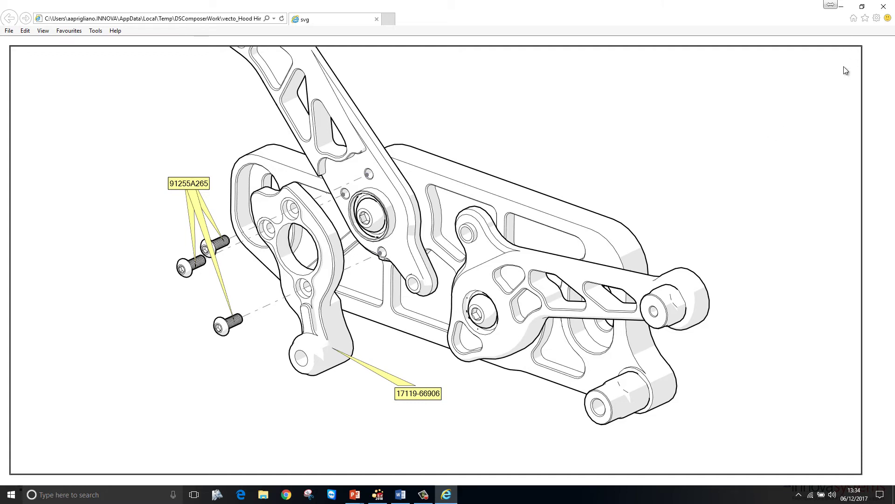
Close the Internet Explorer SVG preview of the Step 6 hinge to return to Composer.
left_click(884, 6)
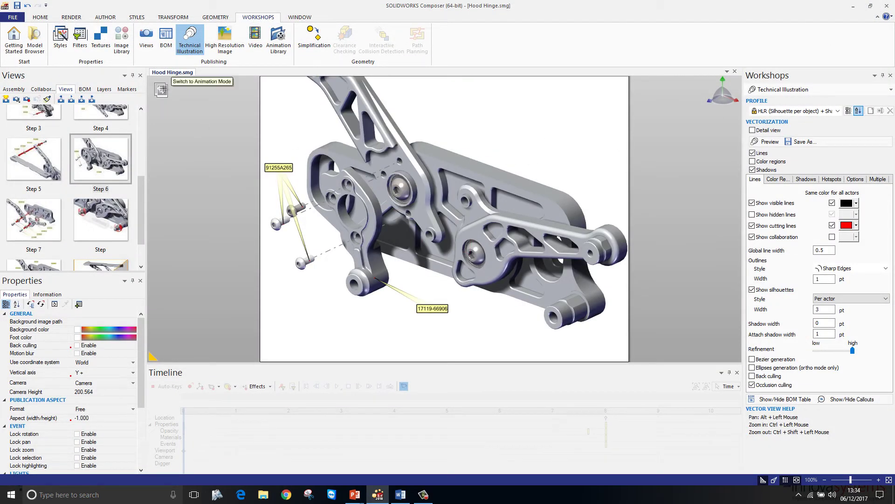
Put Main View then Step 1 on the timeline and play the transition between them.
left_click(162, 89)
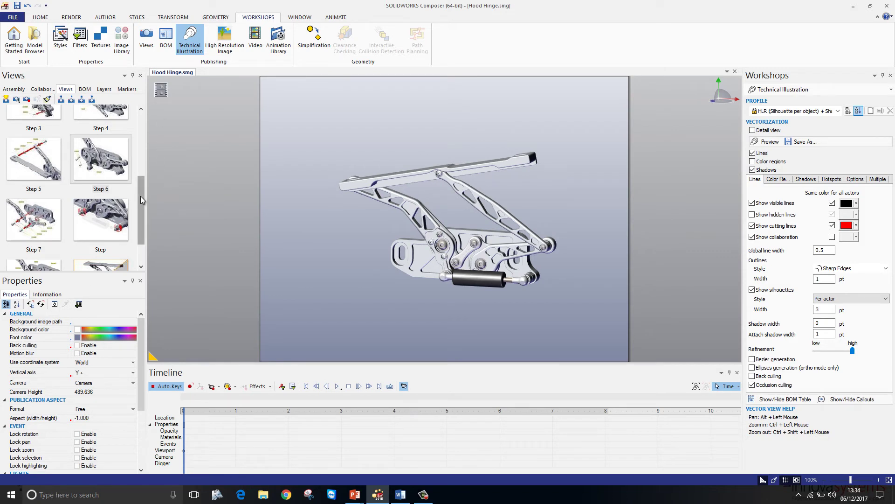
left_click_drag(141, 196, 139, 127)
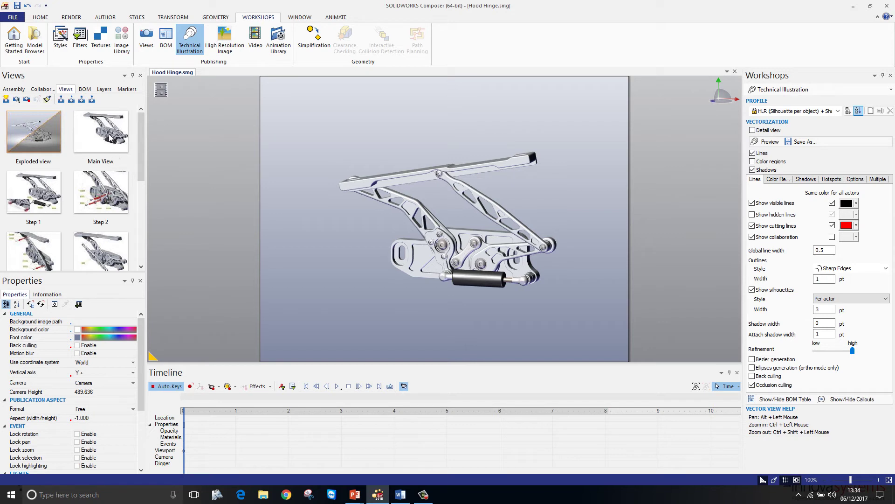
left_click_drag(105, 136, 184, 422)
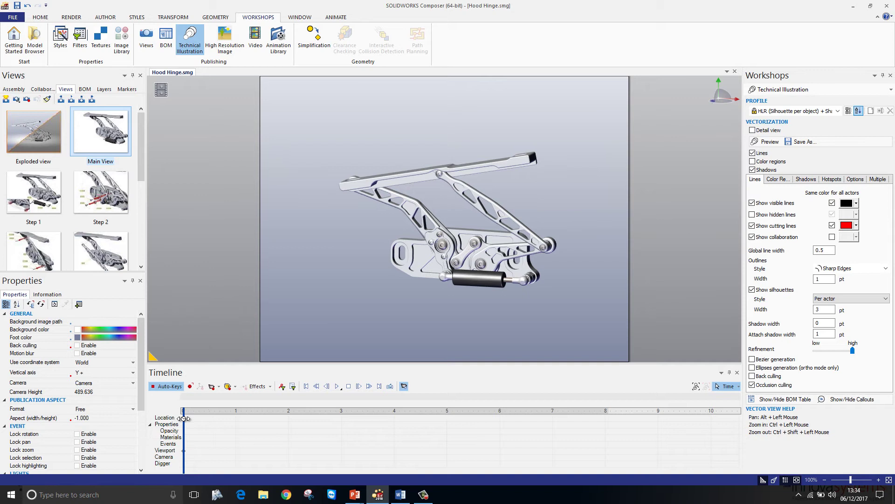
mouse_move(34, 192)
left_mouse_down()
mouse_move(272, 431)
mouse_move(289, 431)
mouse_move(289, 410)
mouse_move(177, 408)
left_mouse_up()
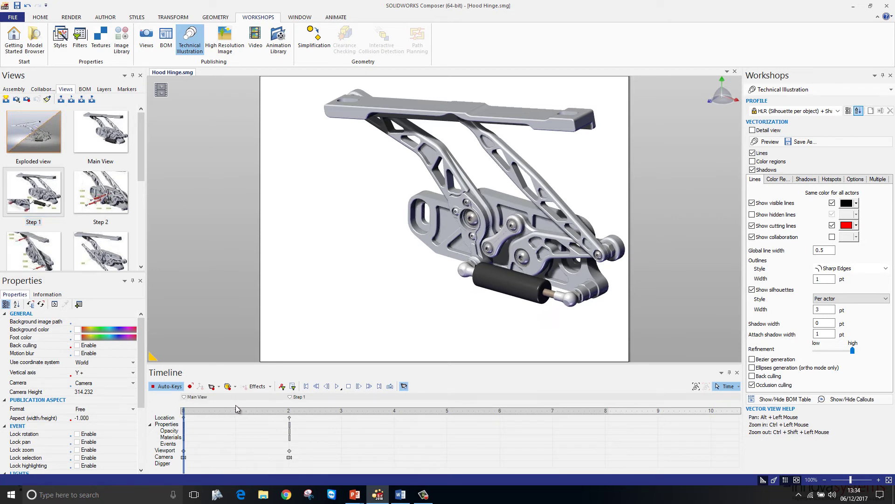
left_click(336, 386)
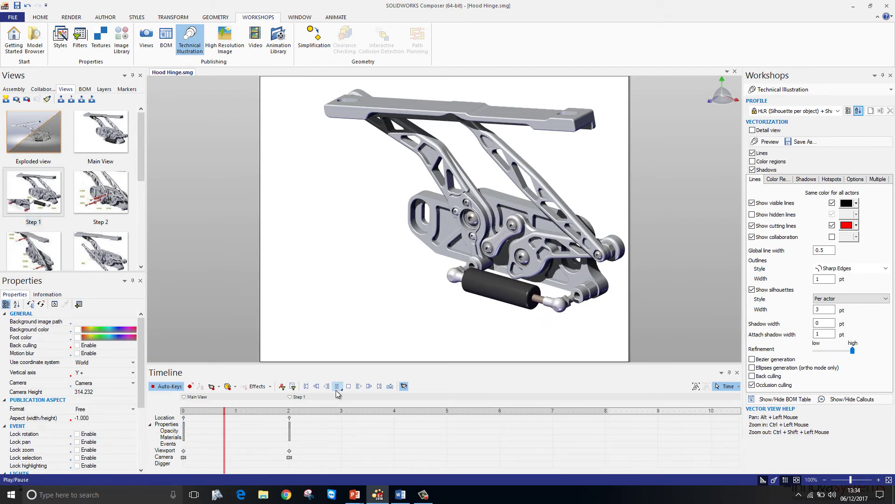
left_click(337, 387)
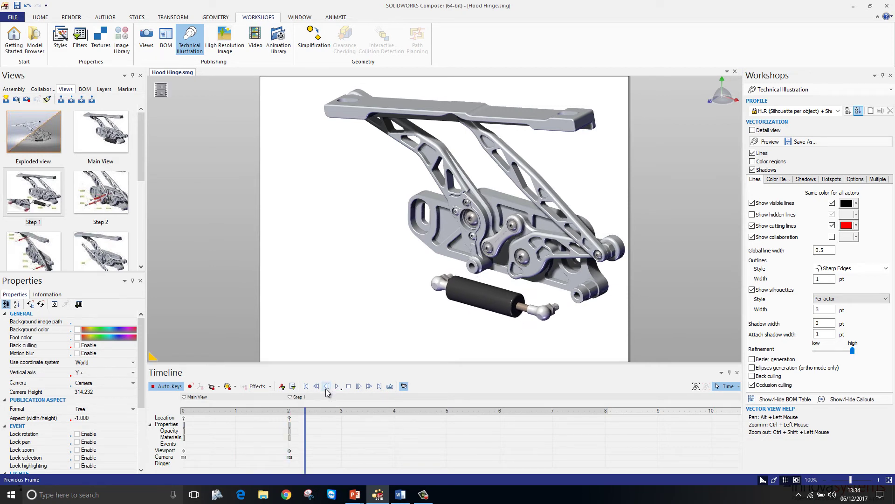
Apply a Fade Out effect to the box-selected damper cylinder.
left_click_drag(578, 350, 414, 278)
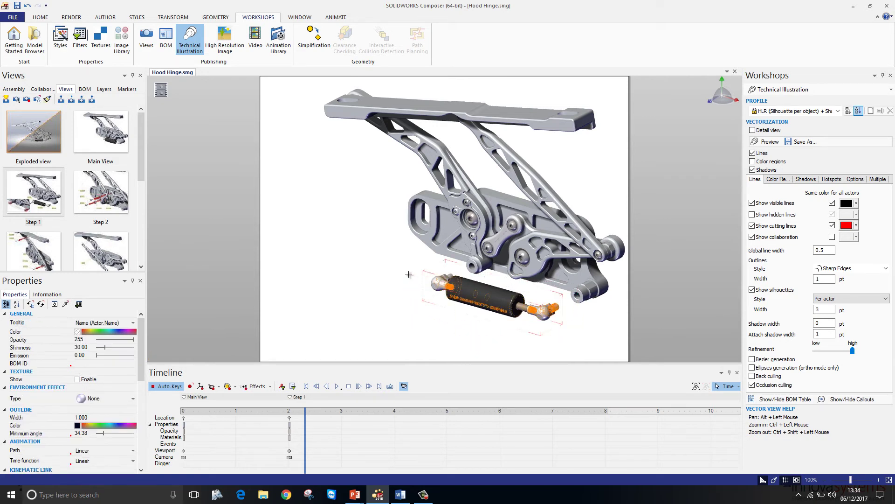
left_click(270, 387)
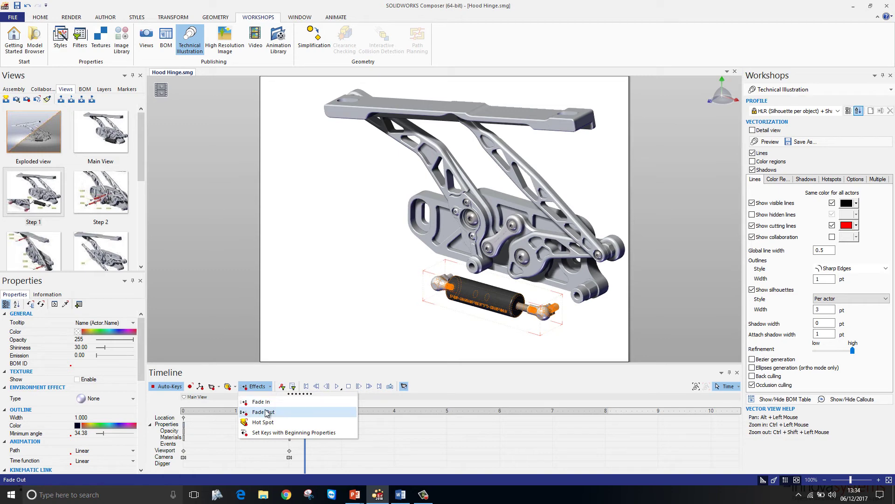
left_click(280, 410)
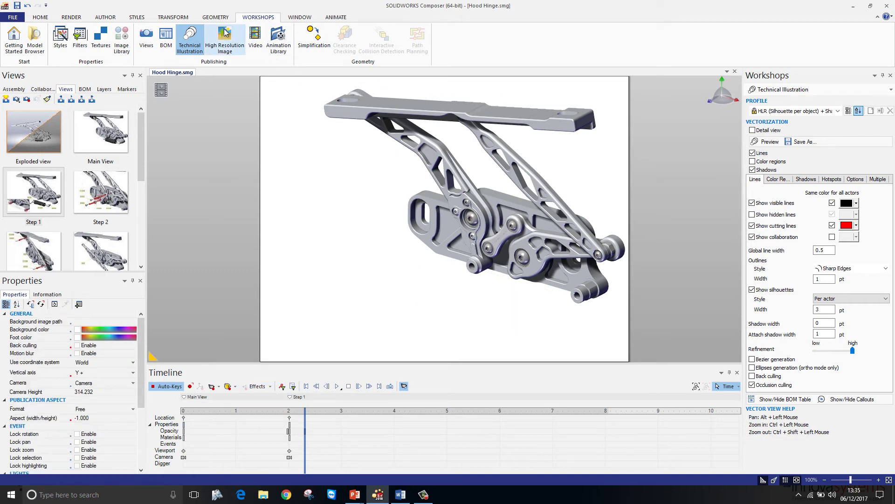
Create a Motion 'unscrew' animation from the Animation Library for both link screws.
left_click(281, 41)
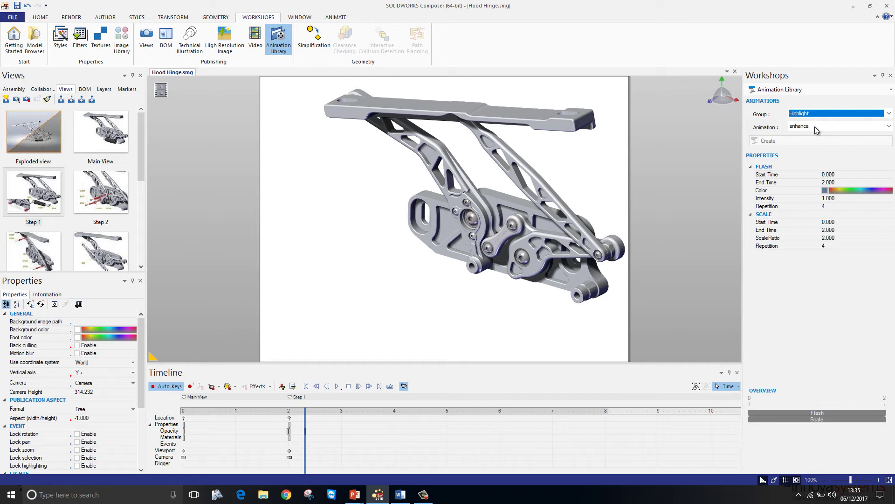
left_click(823, 113)
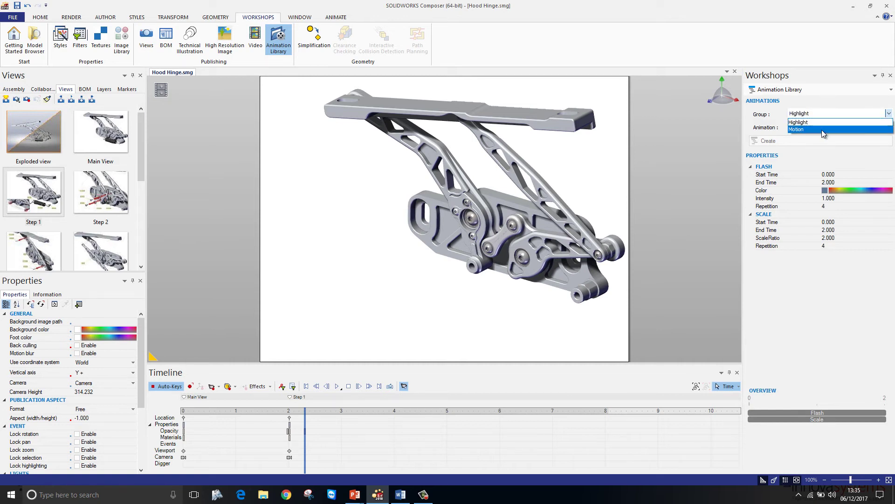
left_click(822, 130)
left_click(821, 127)
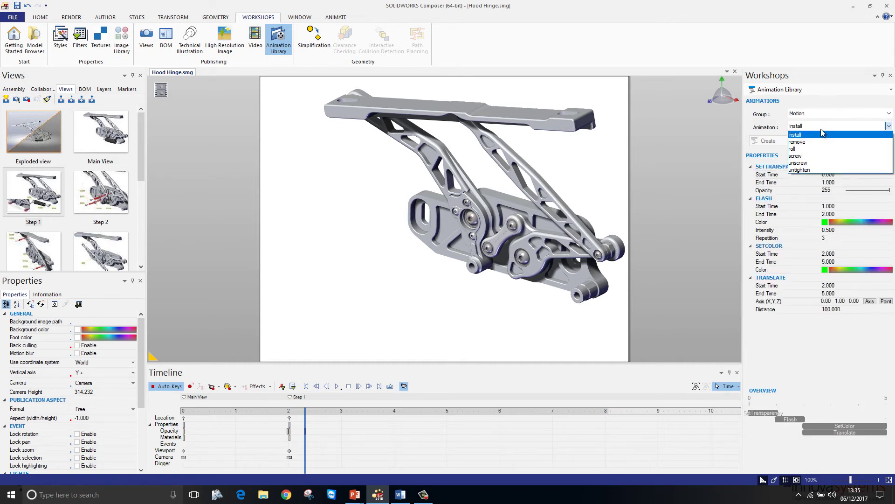
left_click(812, 163)
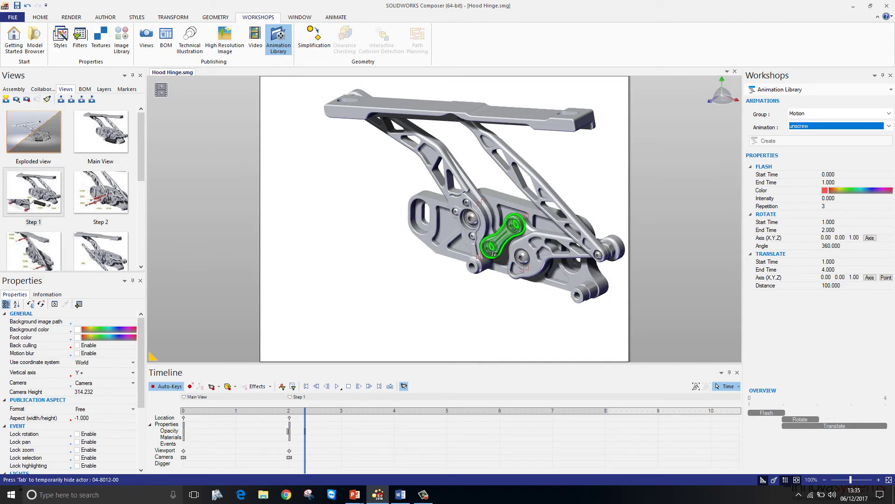
left_click(491, 247)
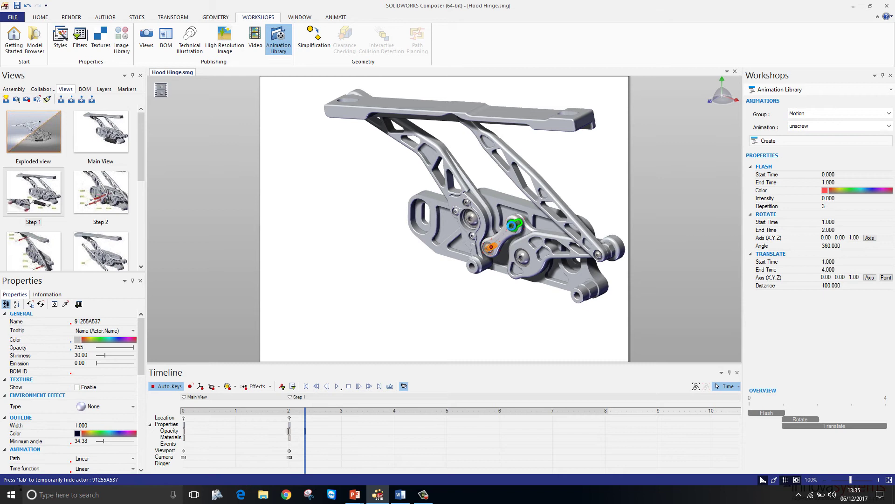
left_click(513, 225, "ctrl")
left_click(767, 140)
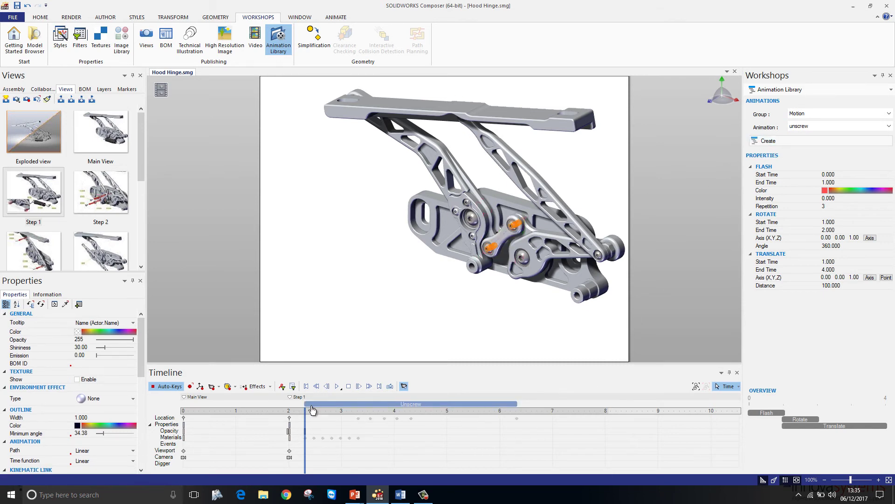
Shorten the Unscrew bar to end near 5.5 s and play it back.
left_click(516, 404)
left_click_drag(516, 403, 478, 404)
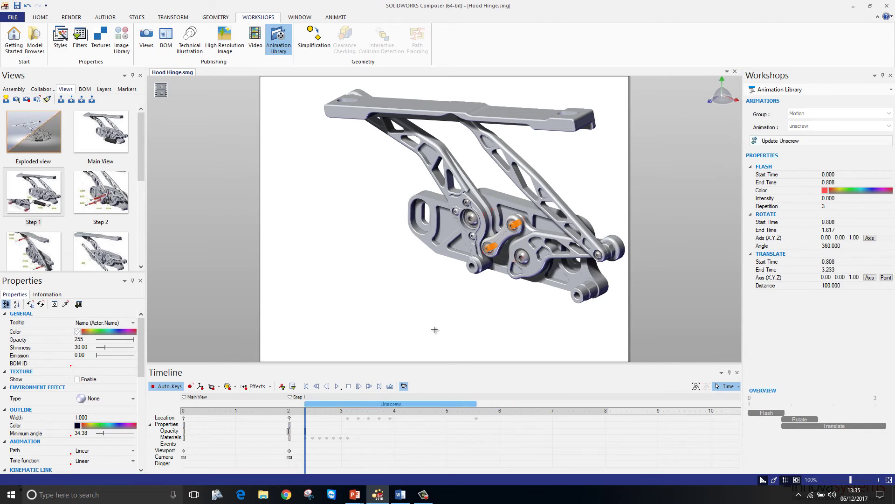
left_click(427, 339)
left_click(337, 386)
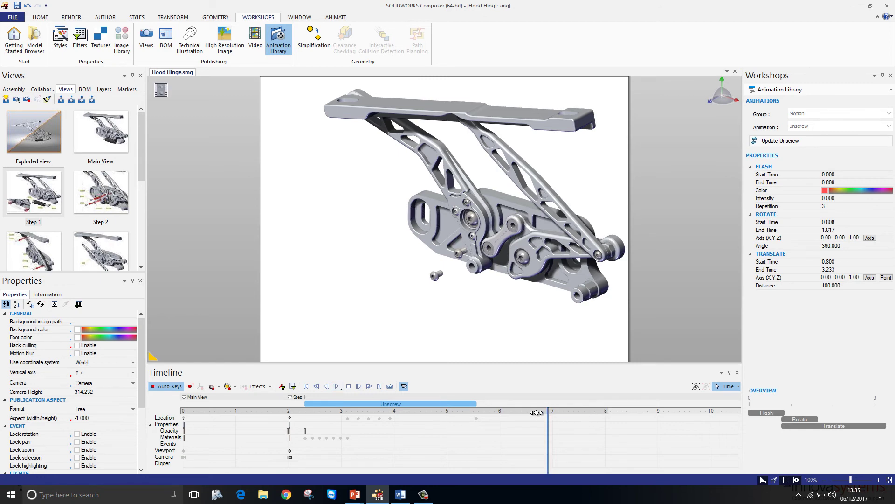
At about 5.8 s, create a Motion 'remove' animation for both bearings.
left_click_drag(548, 410, 486, 409)
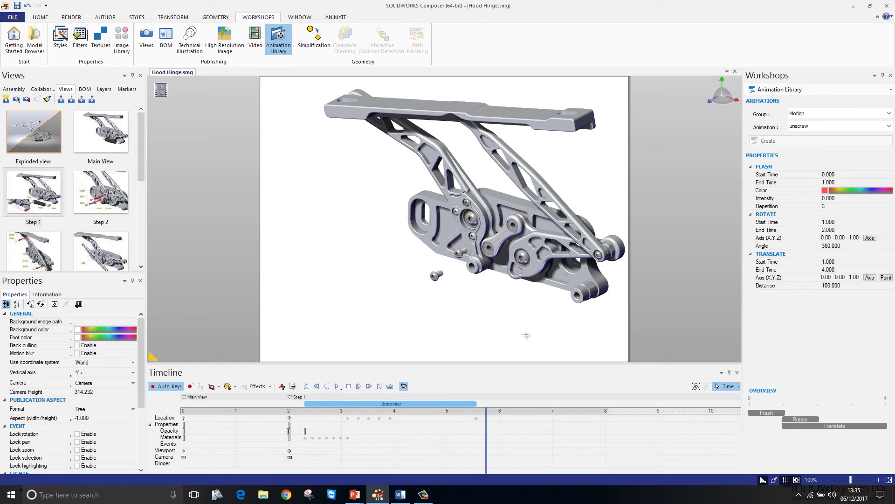
left_click(490, 243)
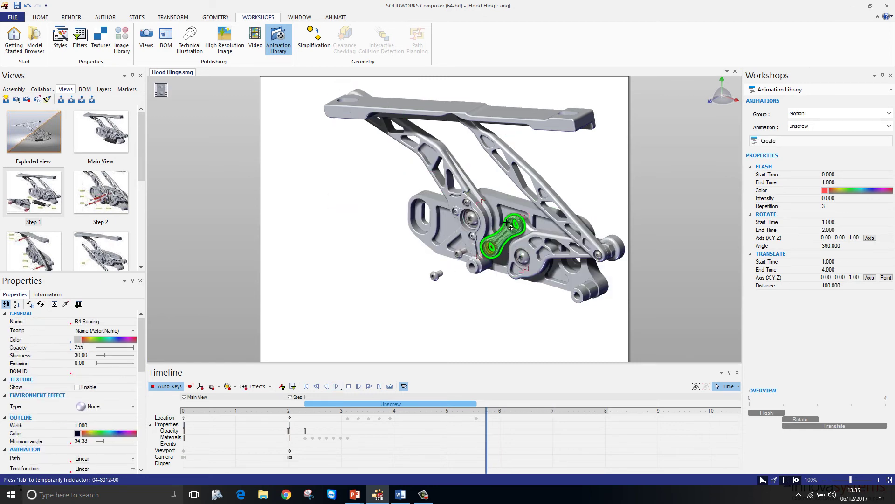
left_click(513, 225, "ctrl")
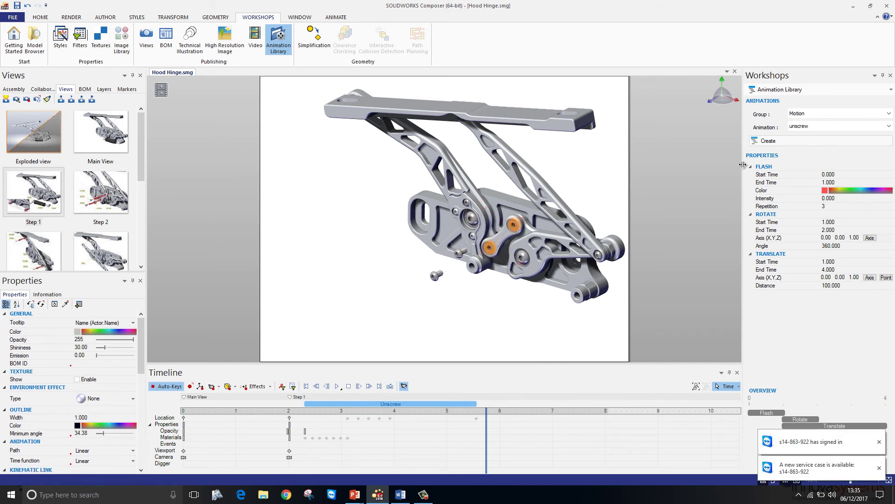
left_click(823, 129)
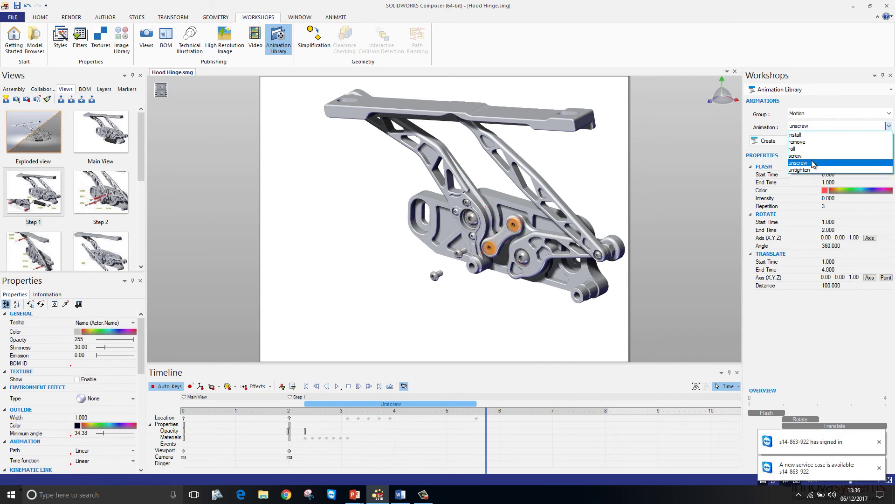
left_click(812, 142)
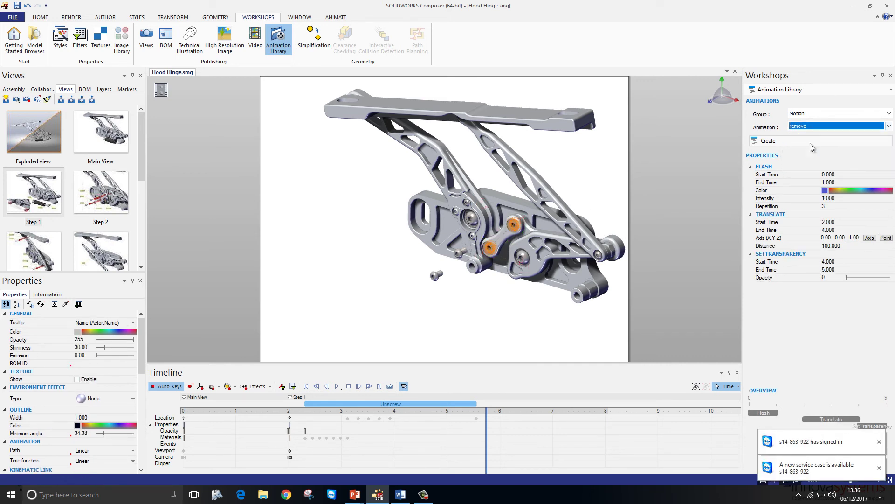
left_click(769, 141)
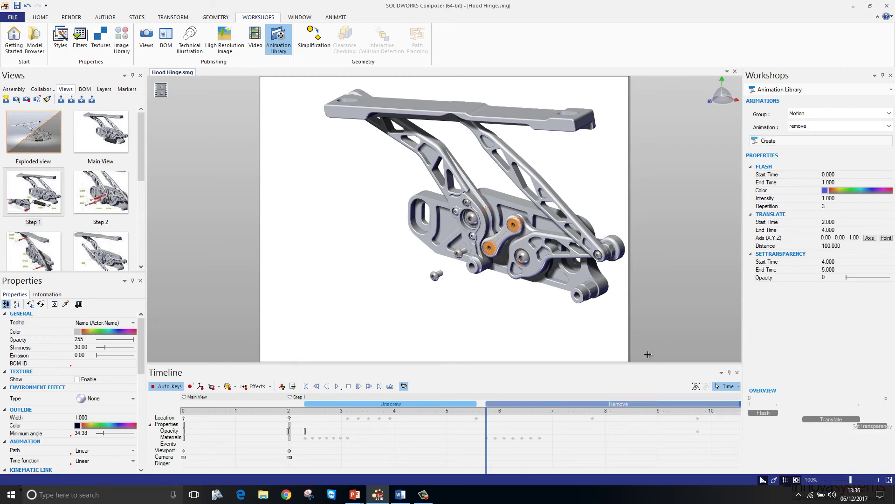
Shorten the Remove bar slightly, play it, and bring up the timeline's Mirror option.
scroll(648, 411, "down", 3)
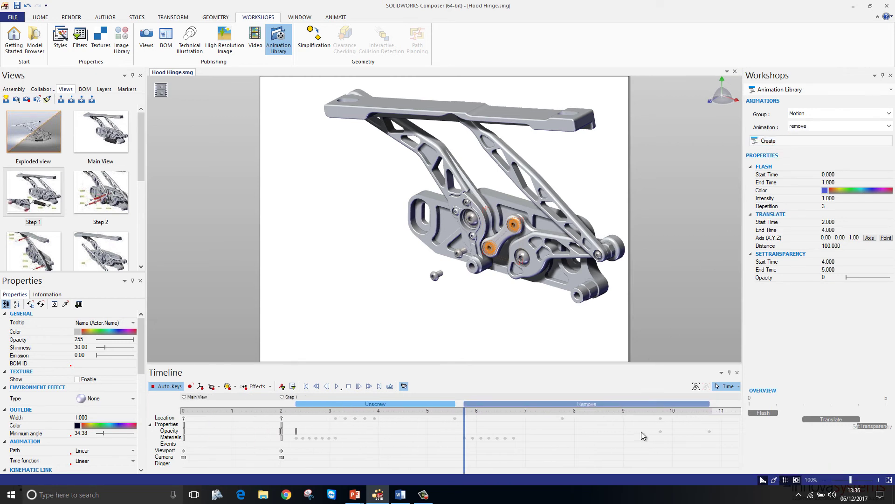
left_click_drag(710, 404, 658, 404)
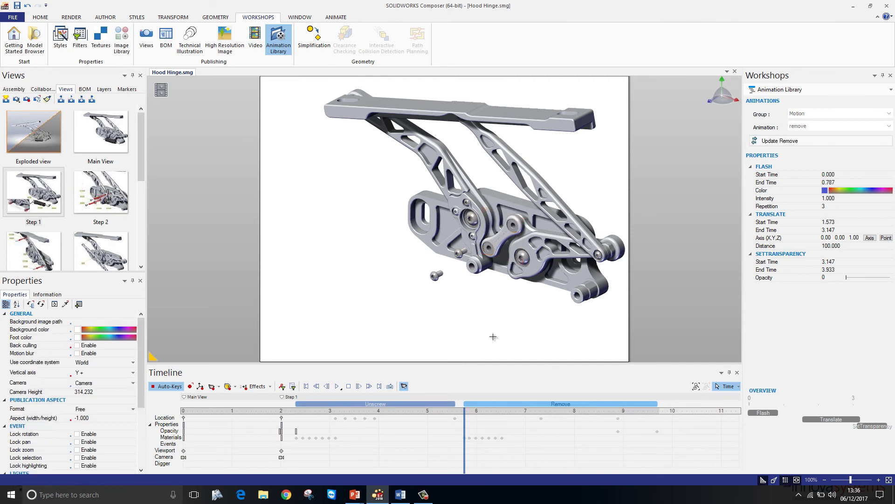
left_click(338, 387)
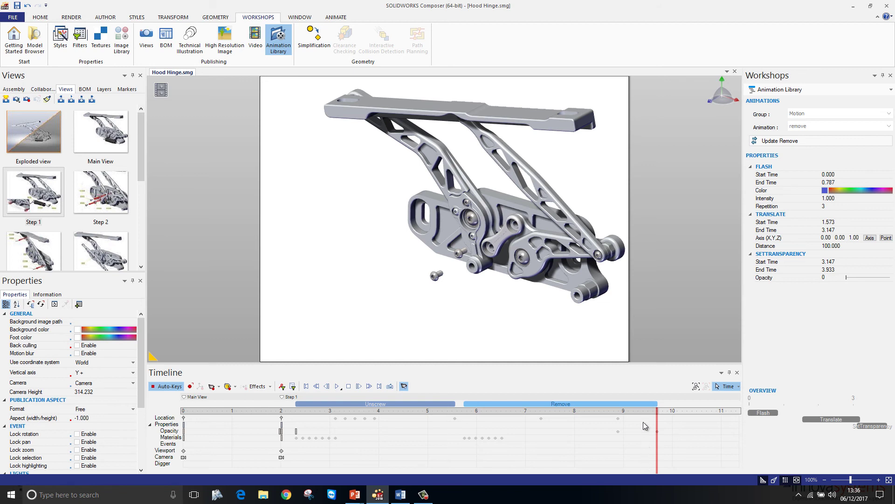
right_click(664, 407)
mouse_move(689, 431)
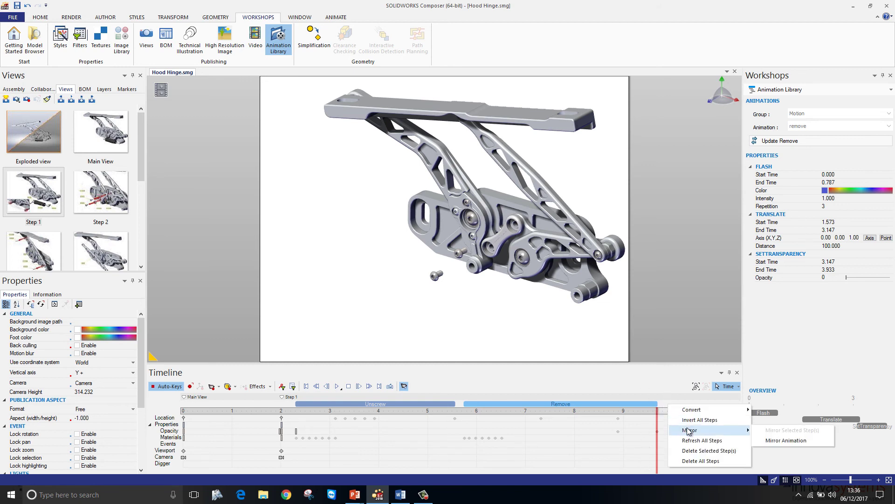